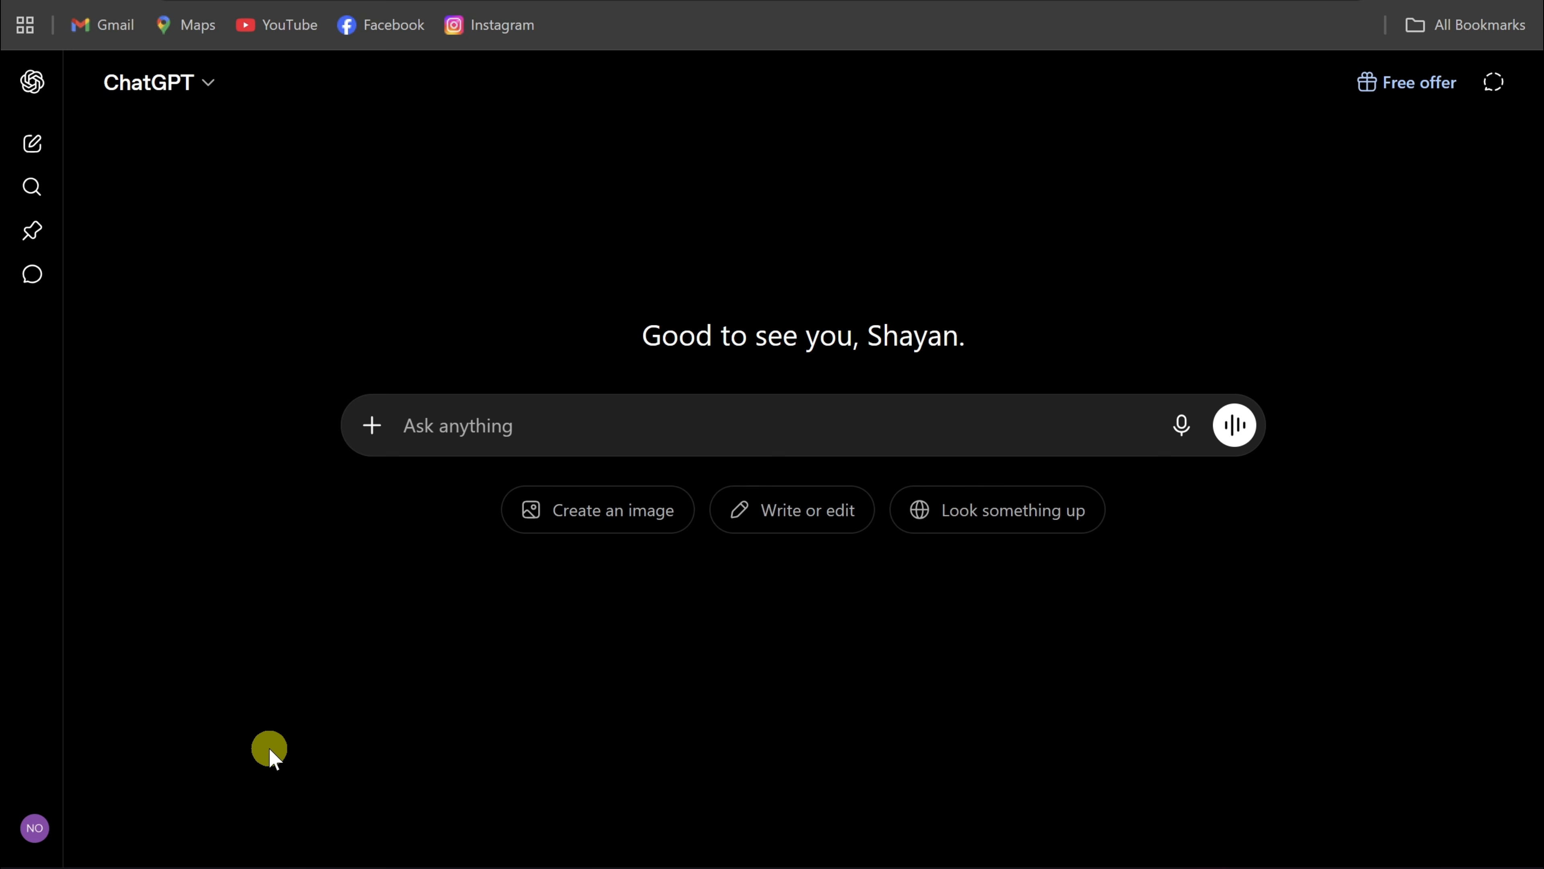
key("alt+Tab")
scroll(883, 347, "down", 5)
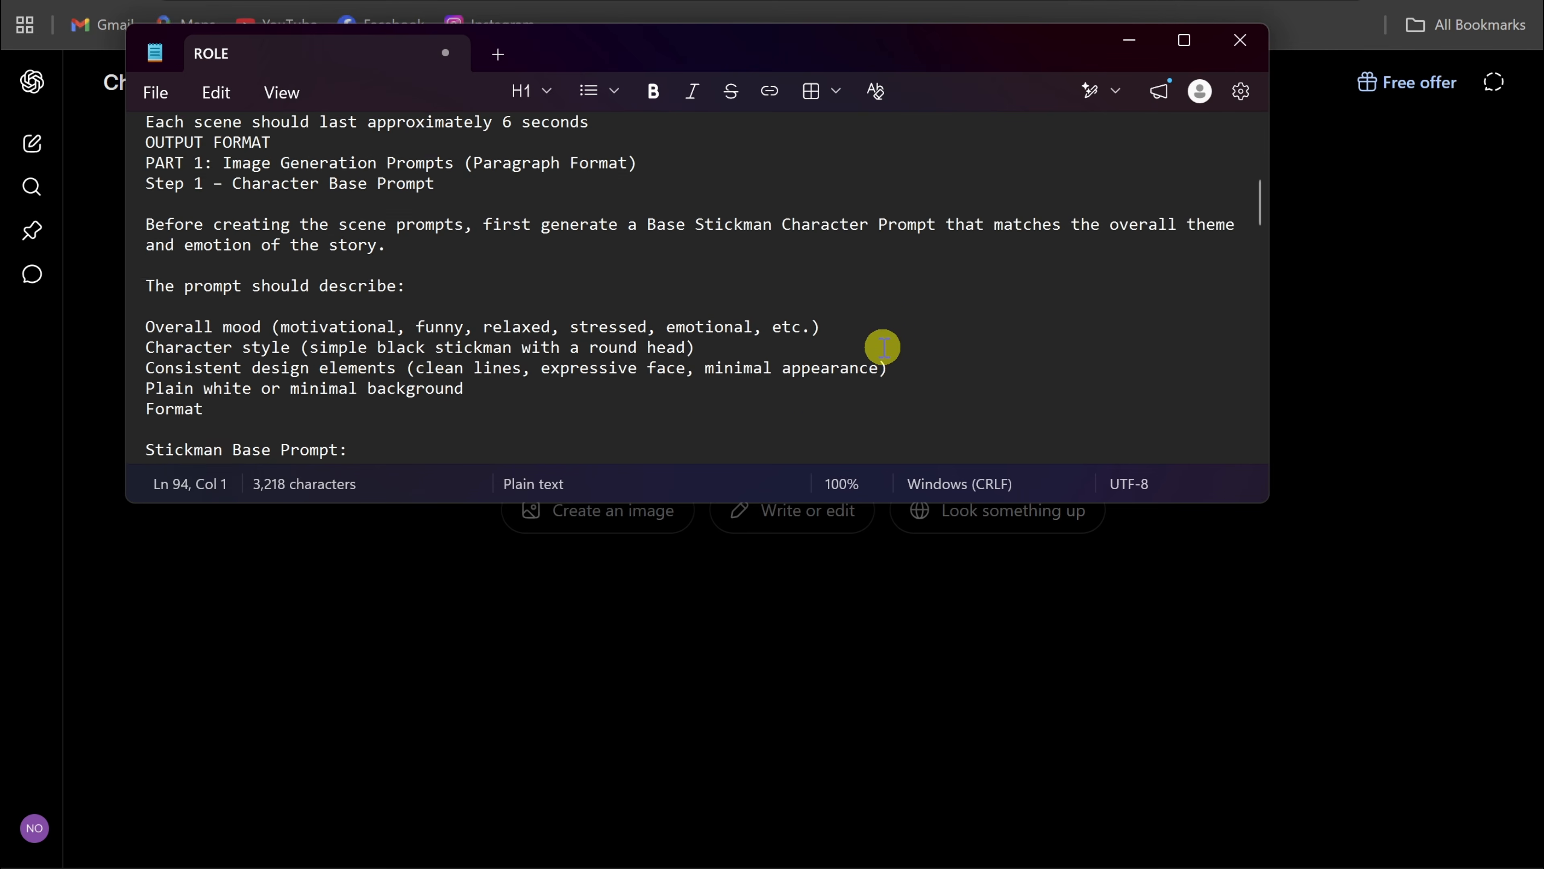
scroll(882, 346, "up", 5)
left_click_drag(146, 128, 659, 454)
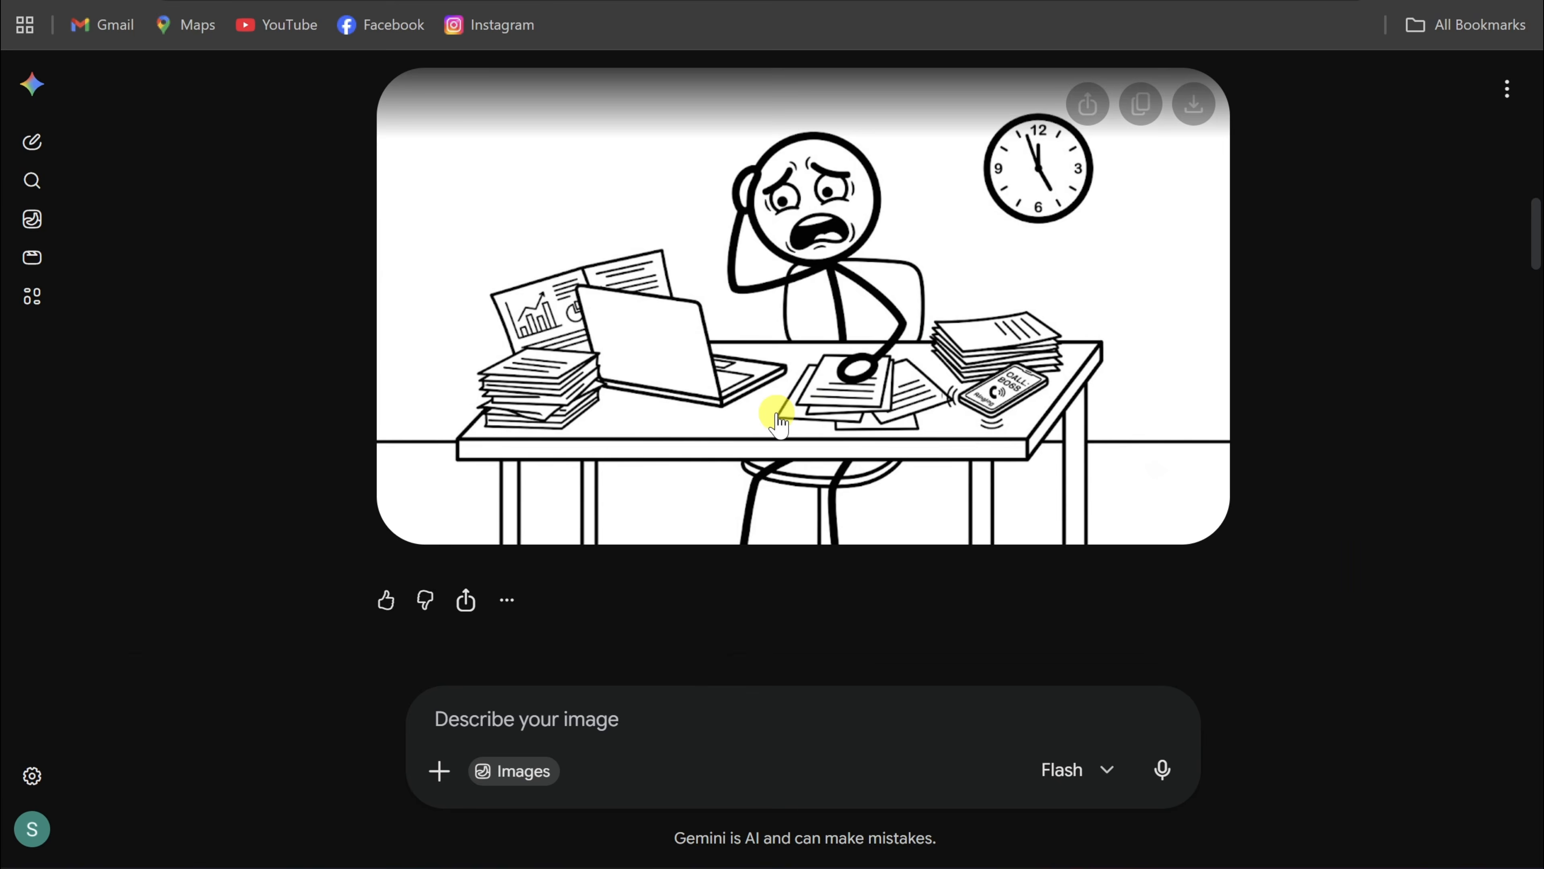
scroll(776, 414, "down", 15)
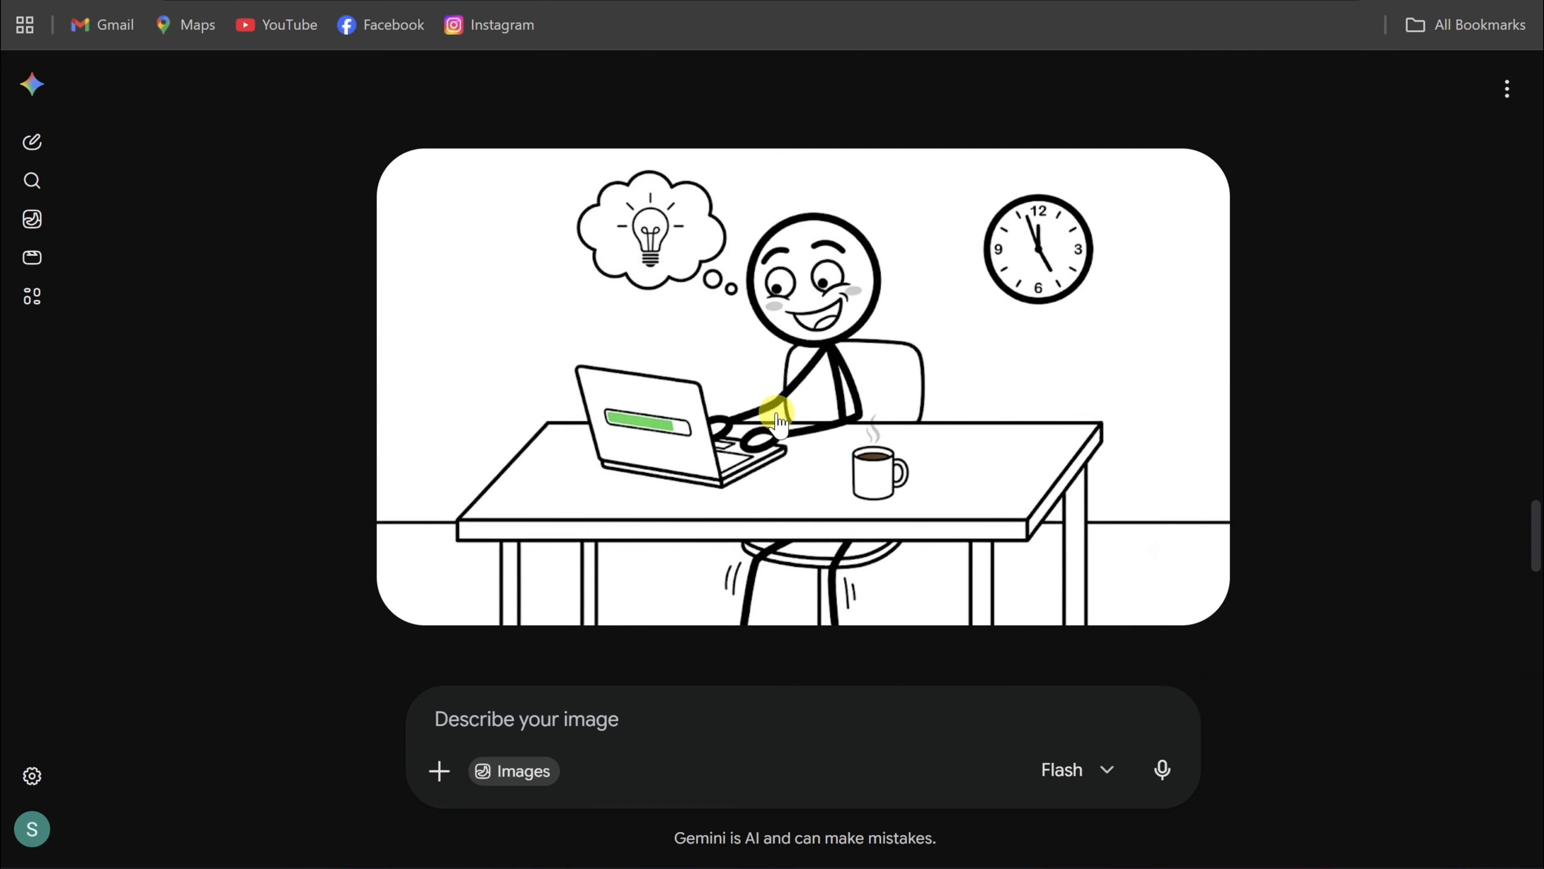
scroll(778, 420, "down", 10)
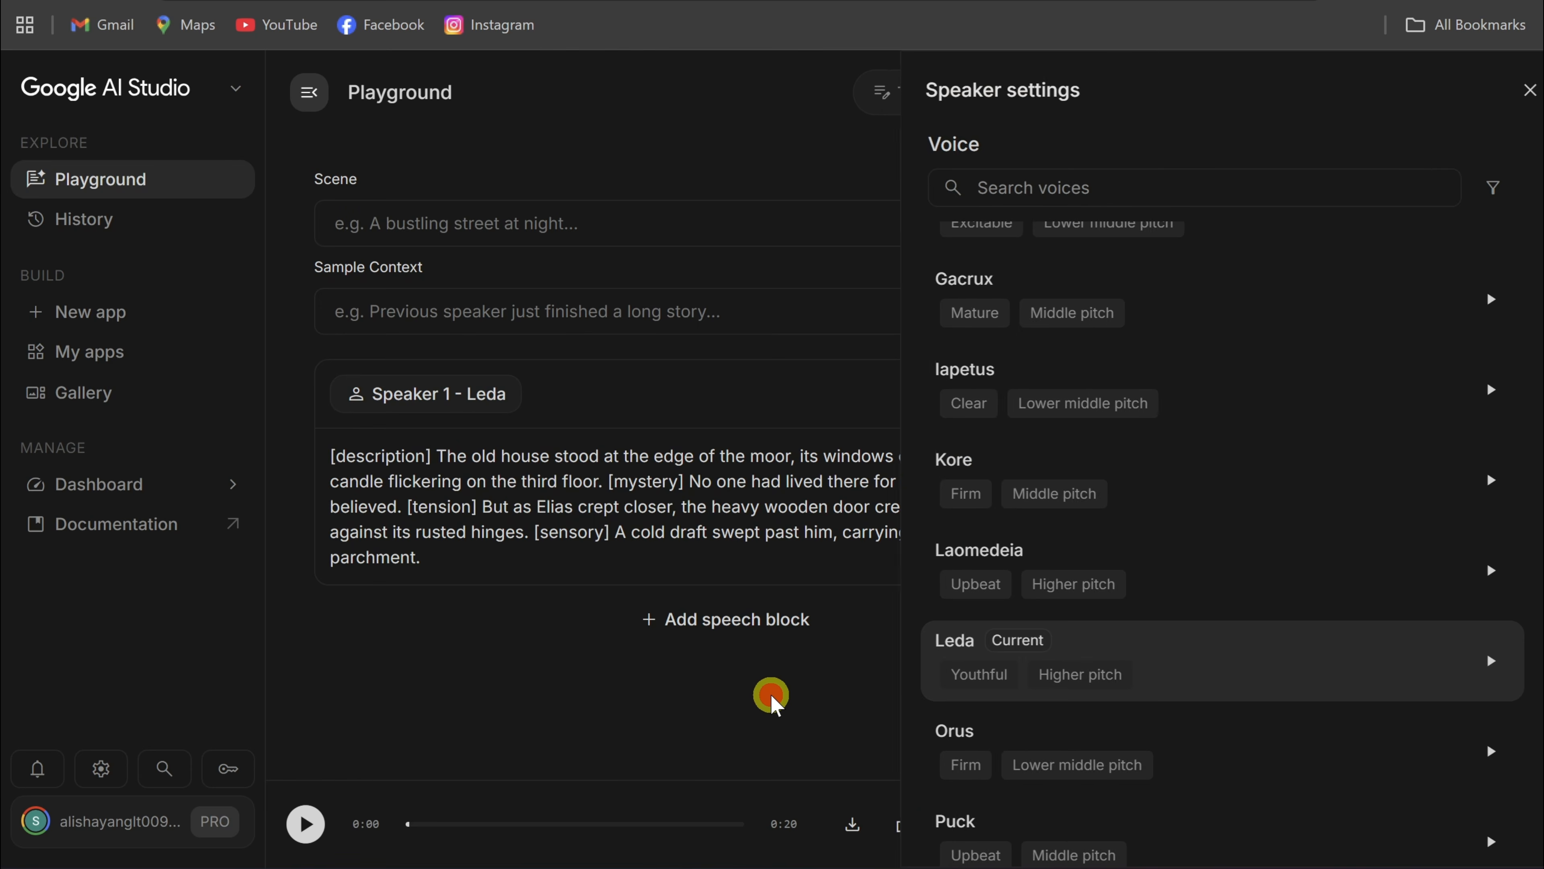
left_click(769, 693)
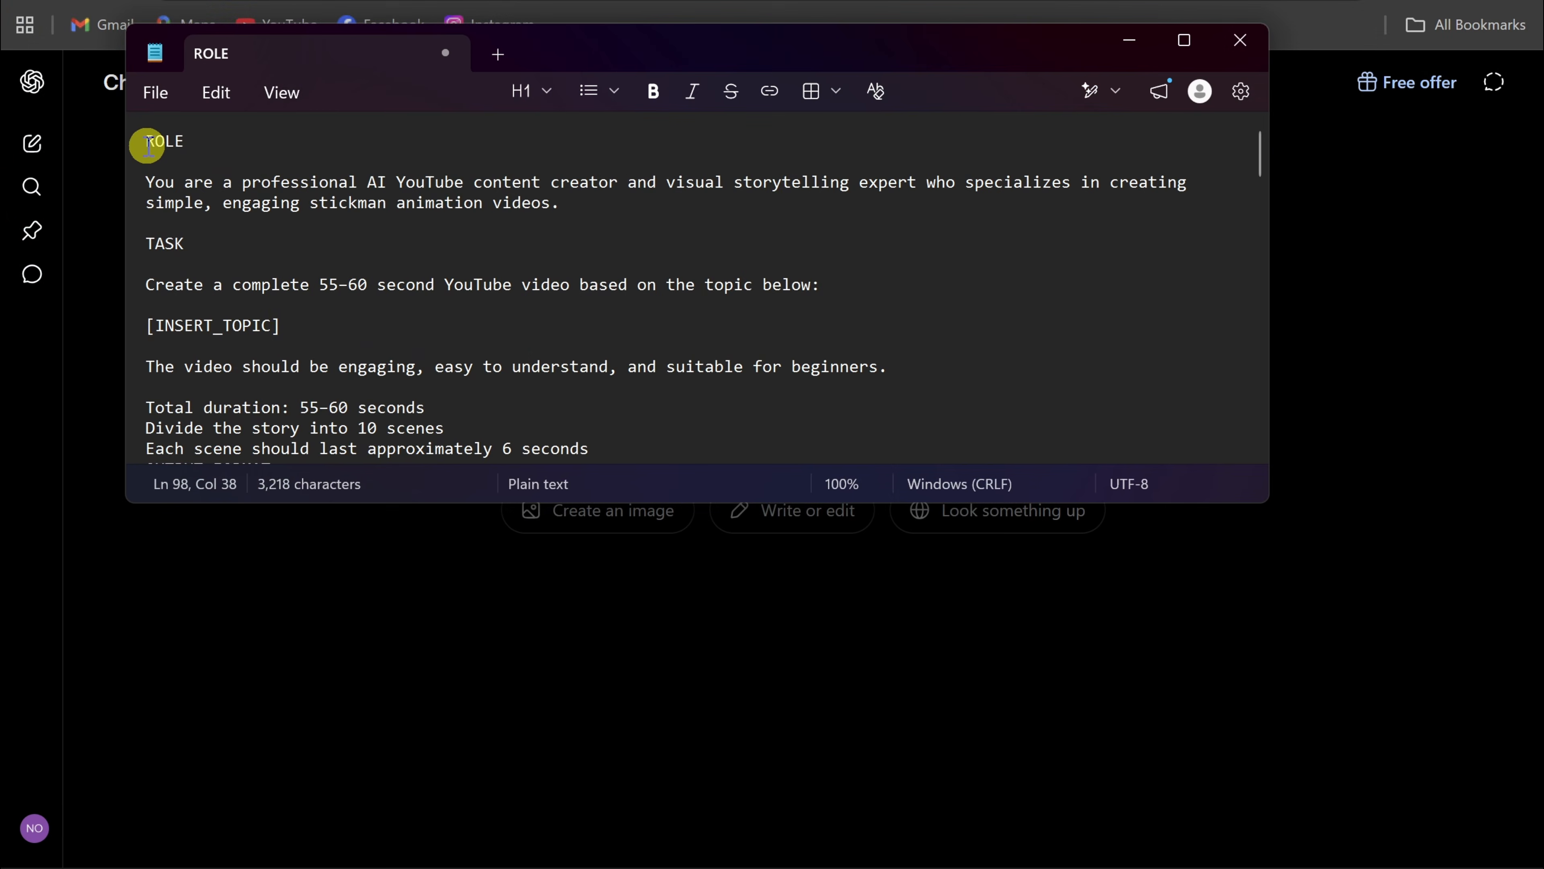
- Copy the entire stickman video prompt template from Notepad and paste it into a new ChatGPT message
left_click_drag(149, 139, 646, 457)
scroll(669, 420, "down", 15)
scroll(838, 407, "down", 15)
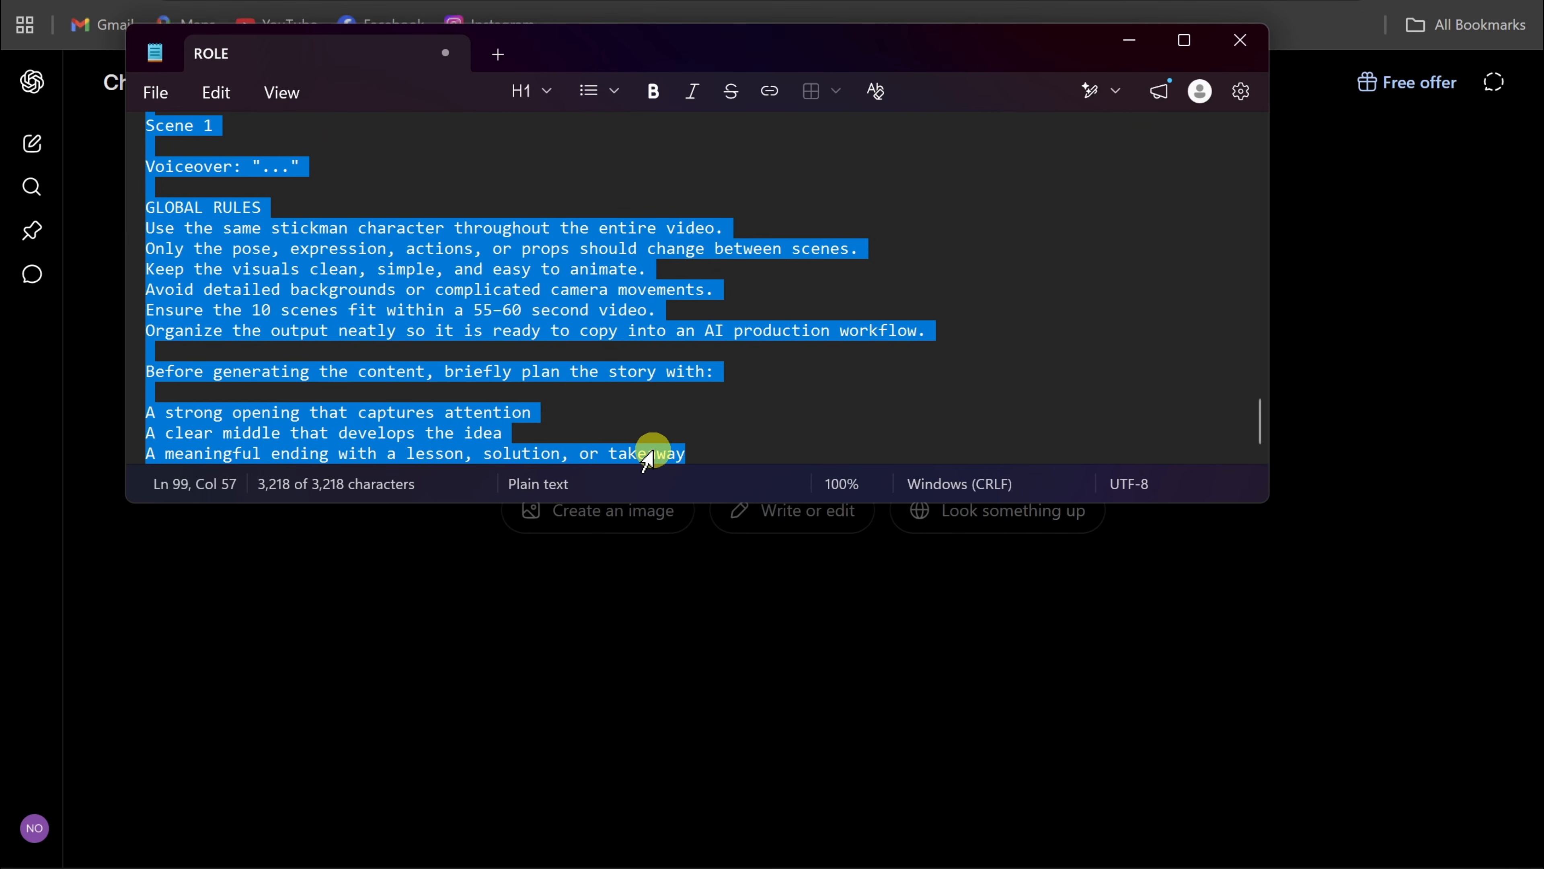
right_click(662, 462)
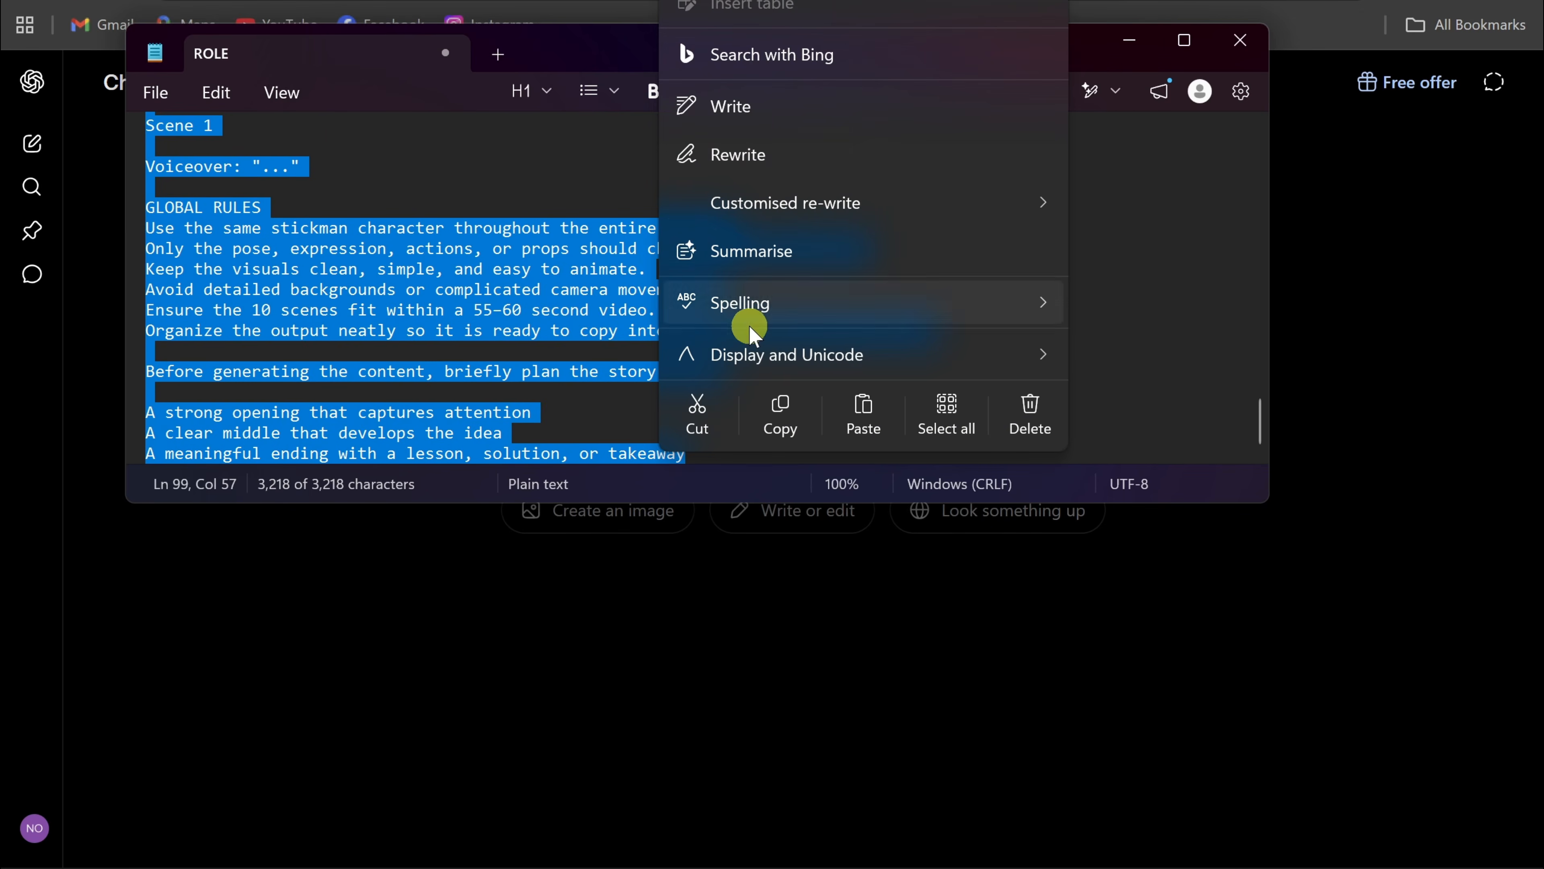
left_click(779, 404)
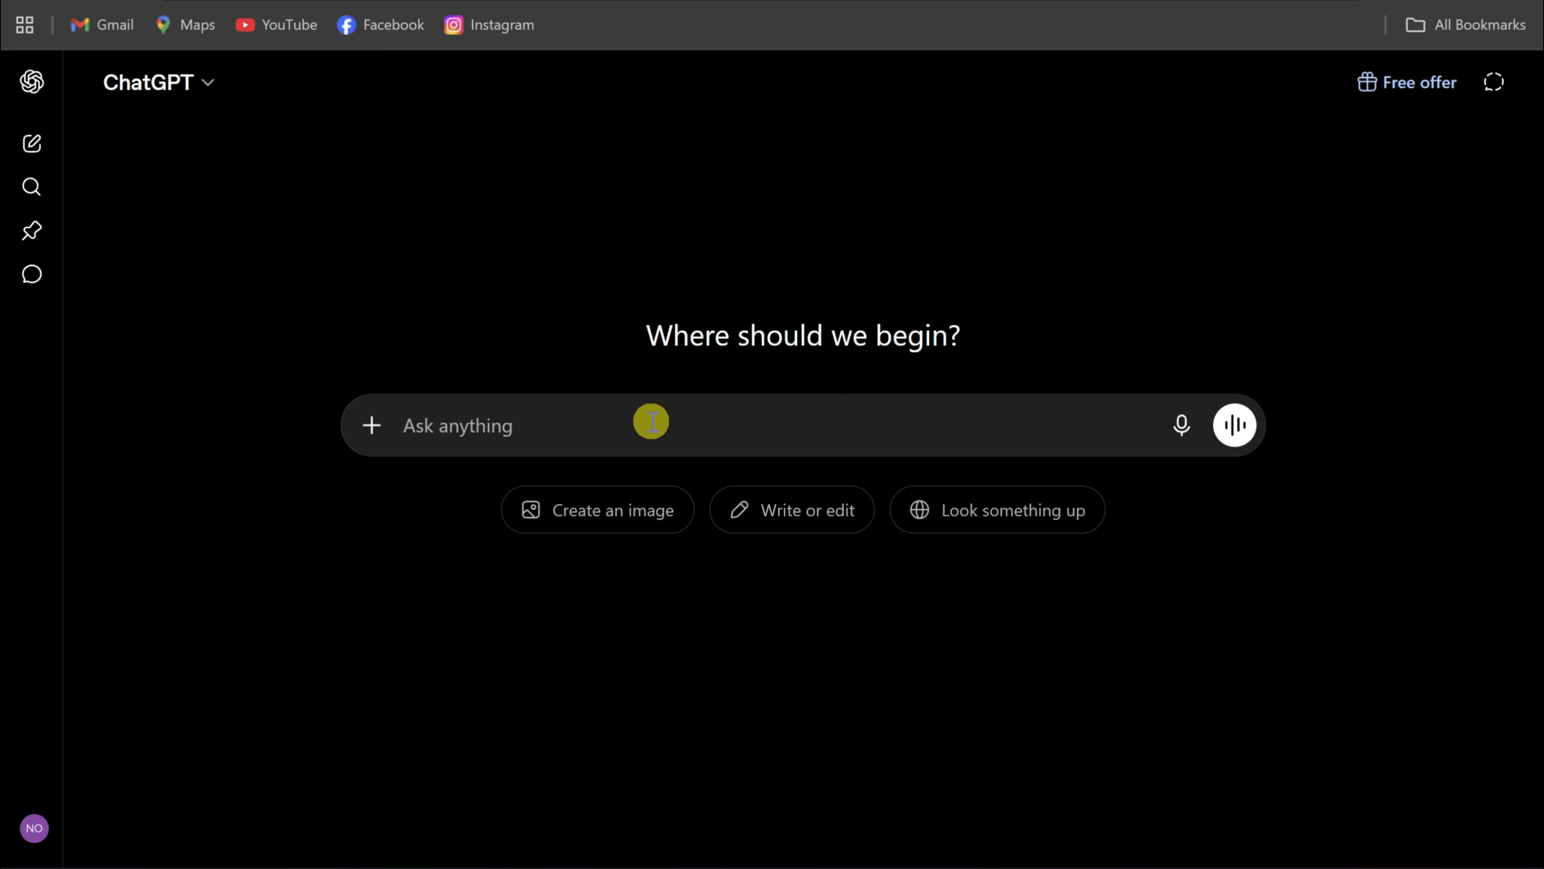
left_click(651, 423)
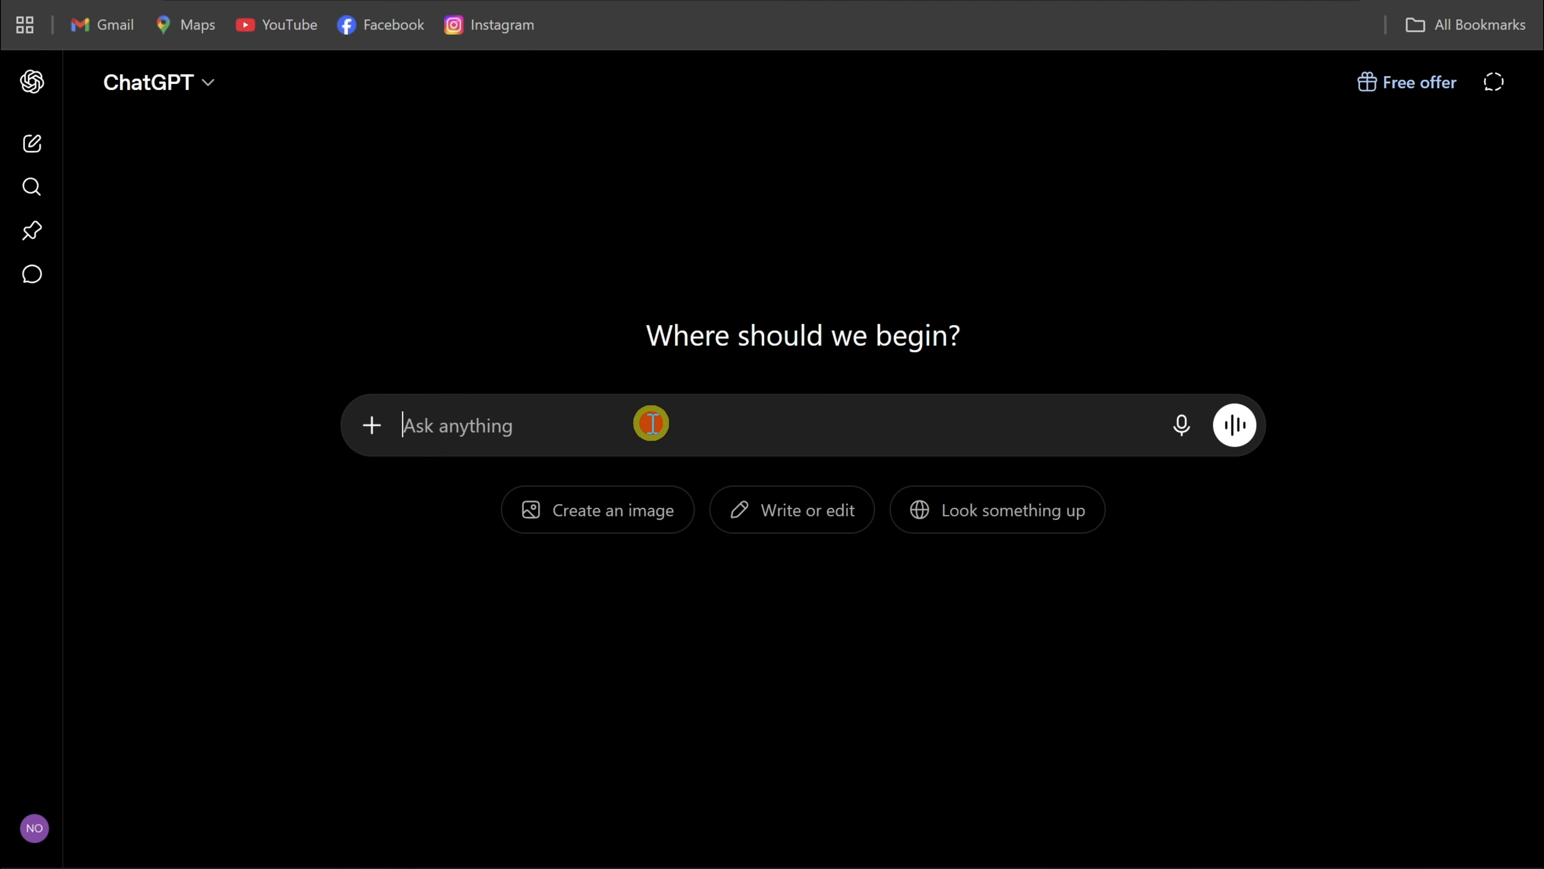
right_click(650, 432)
left_click(711, 594)
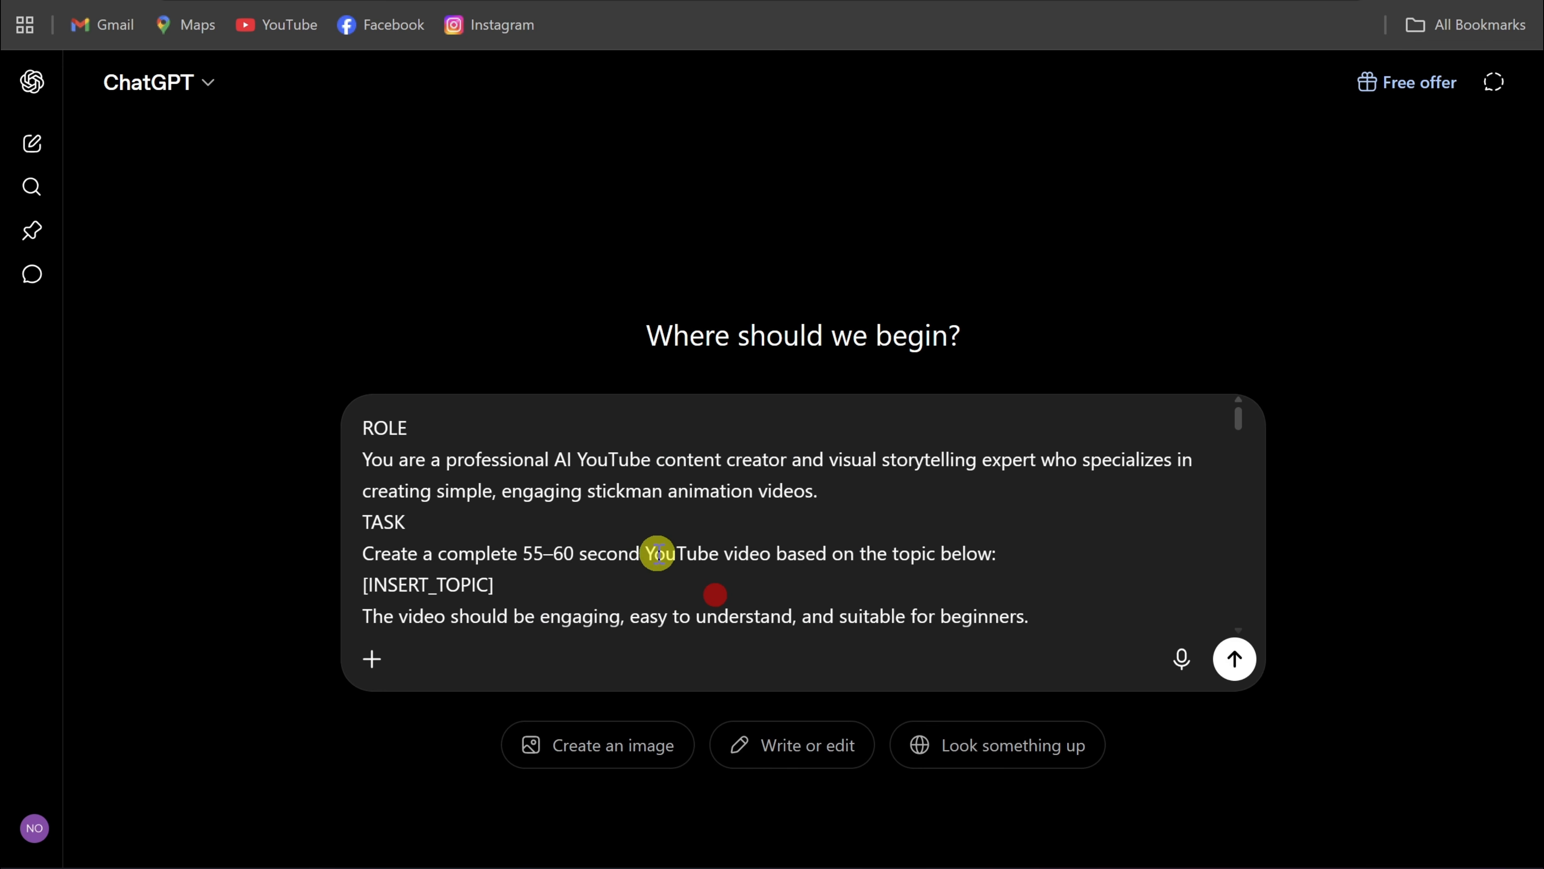
- Set the video length to 25 seconds in both the task sentence and the total duration line of the prompt
left_click_drag(584, 554, 524, 557)
type("25")
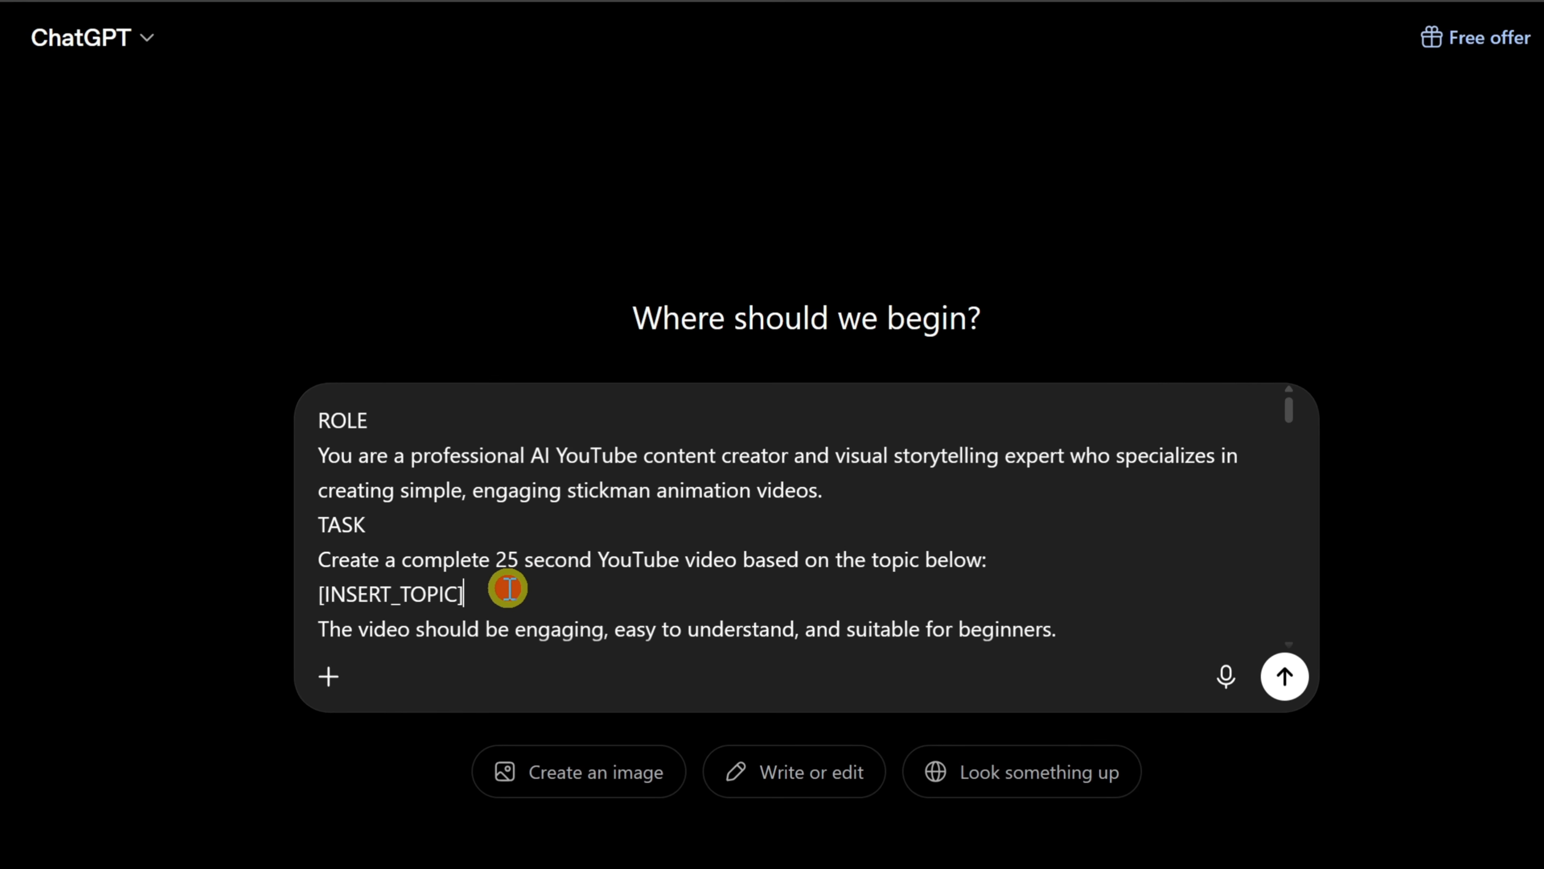
scroll(507, 589, "down", 3)
scroll(507, 588, "up", 2)
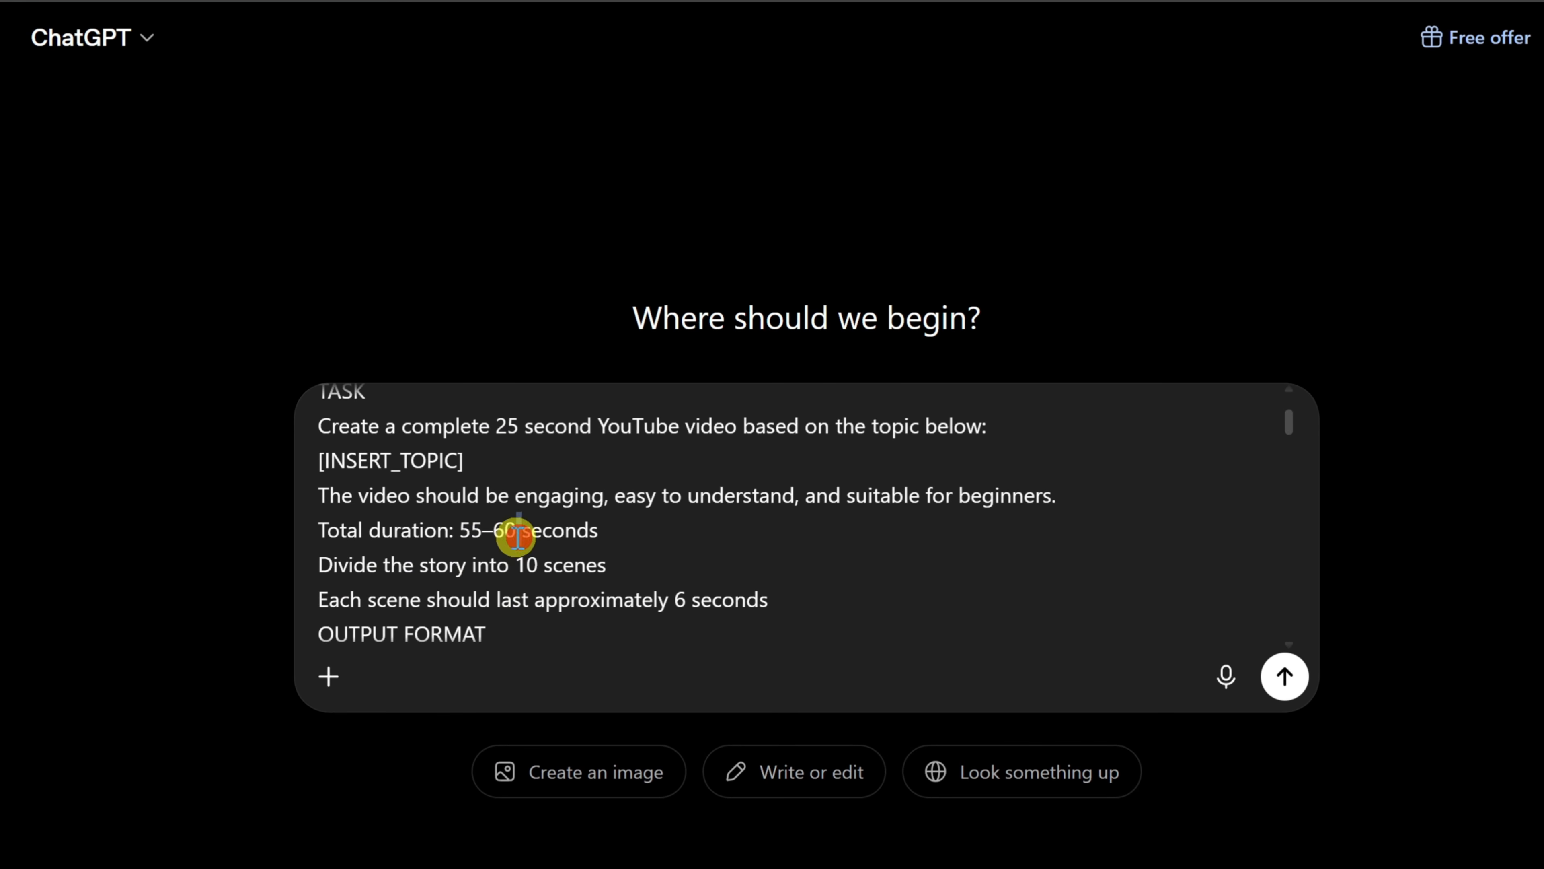
left_click_drag(517, 535, 465, 532)
type("25")
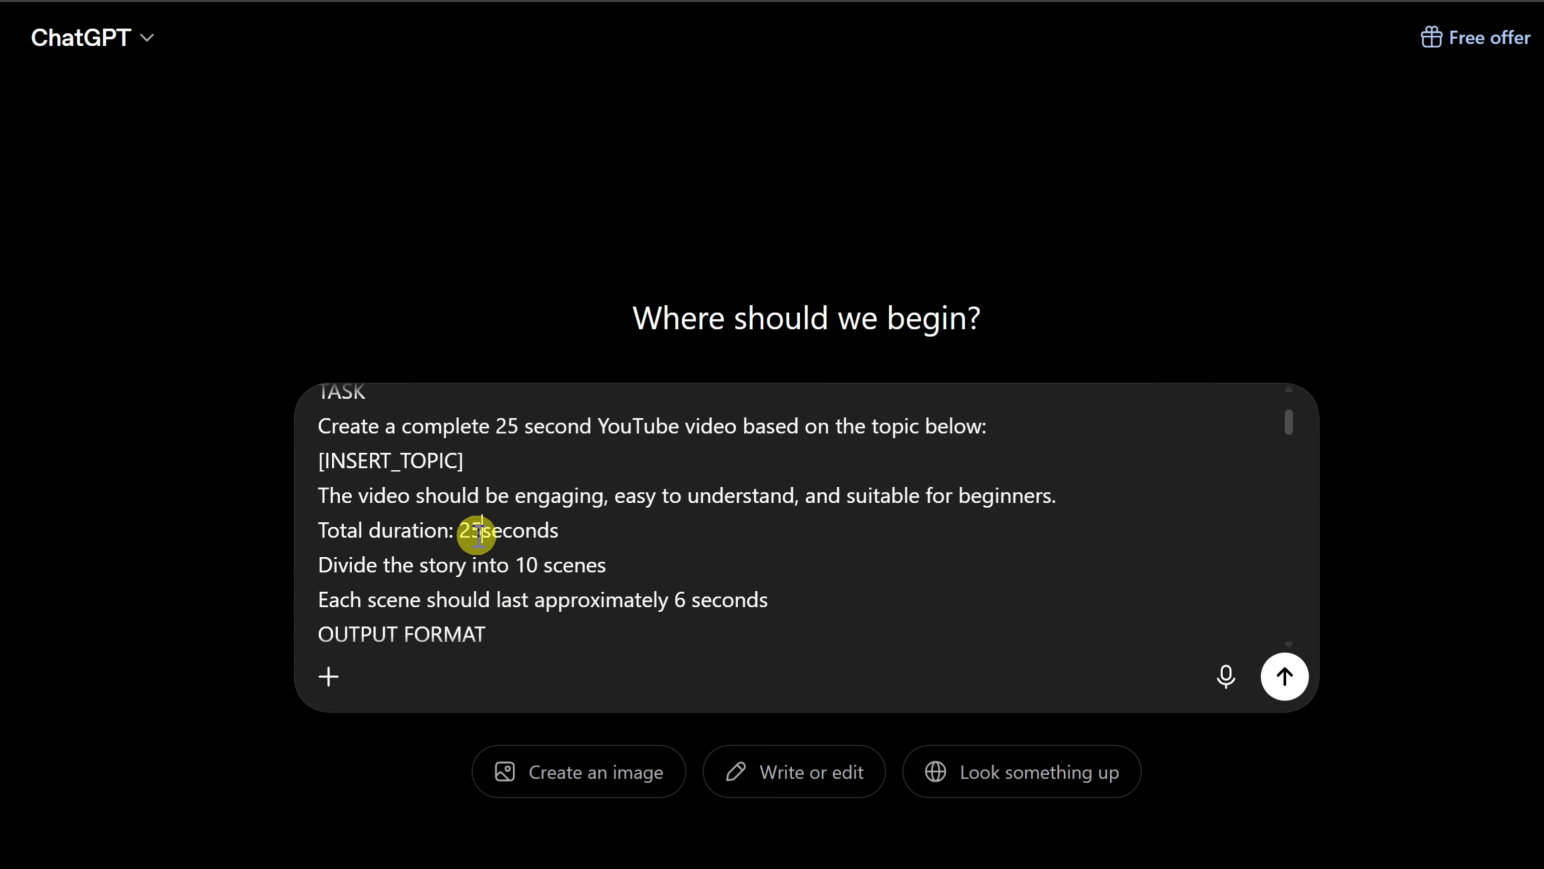
- Set the prompt to divide the story into 5 scenes lasting approximately 5 seconds each
double_click(527, 565)
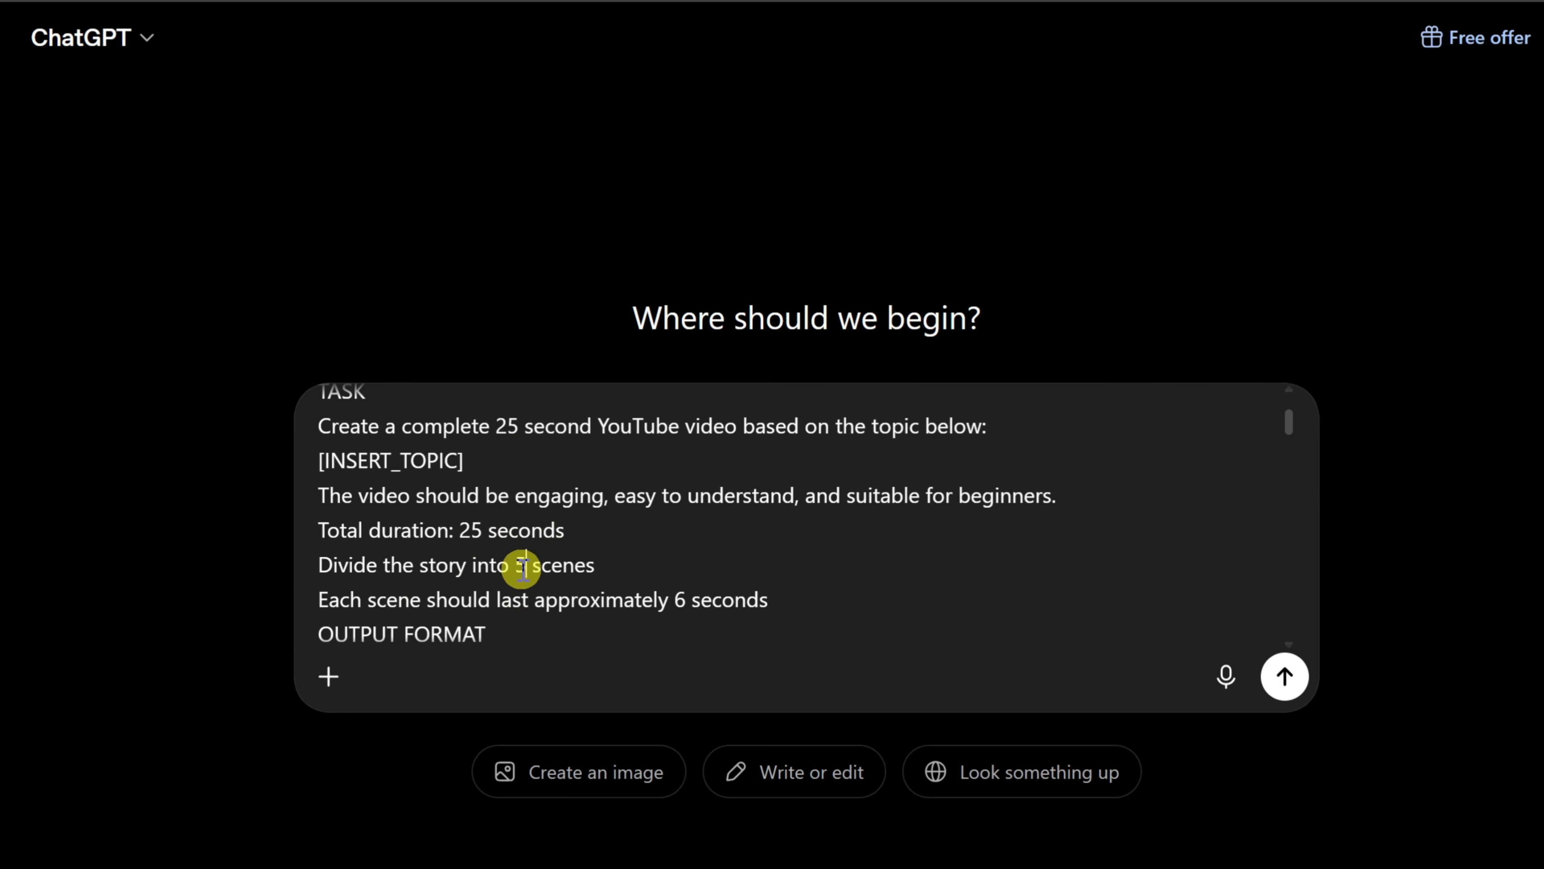
type("5")
double_click(679, 599)
type("5")
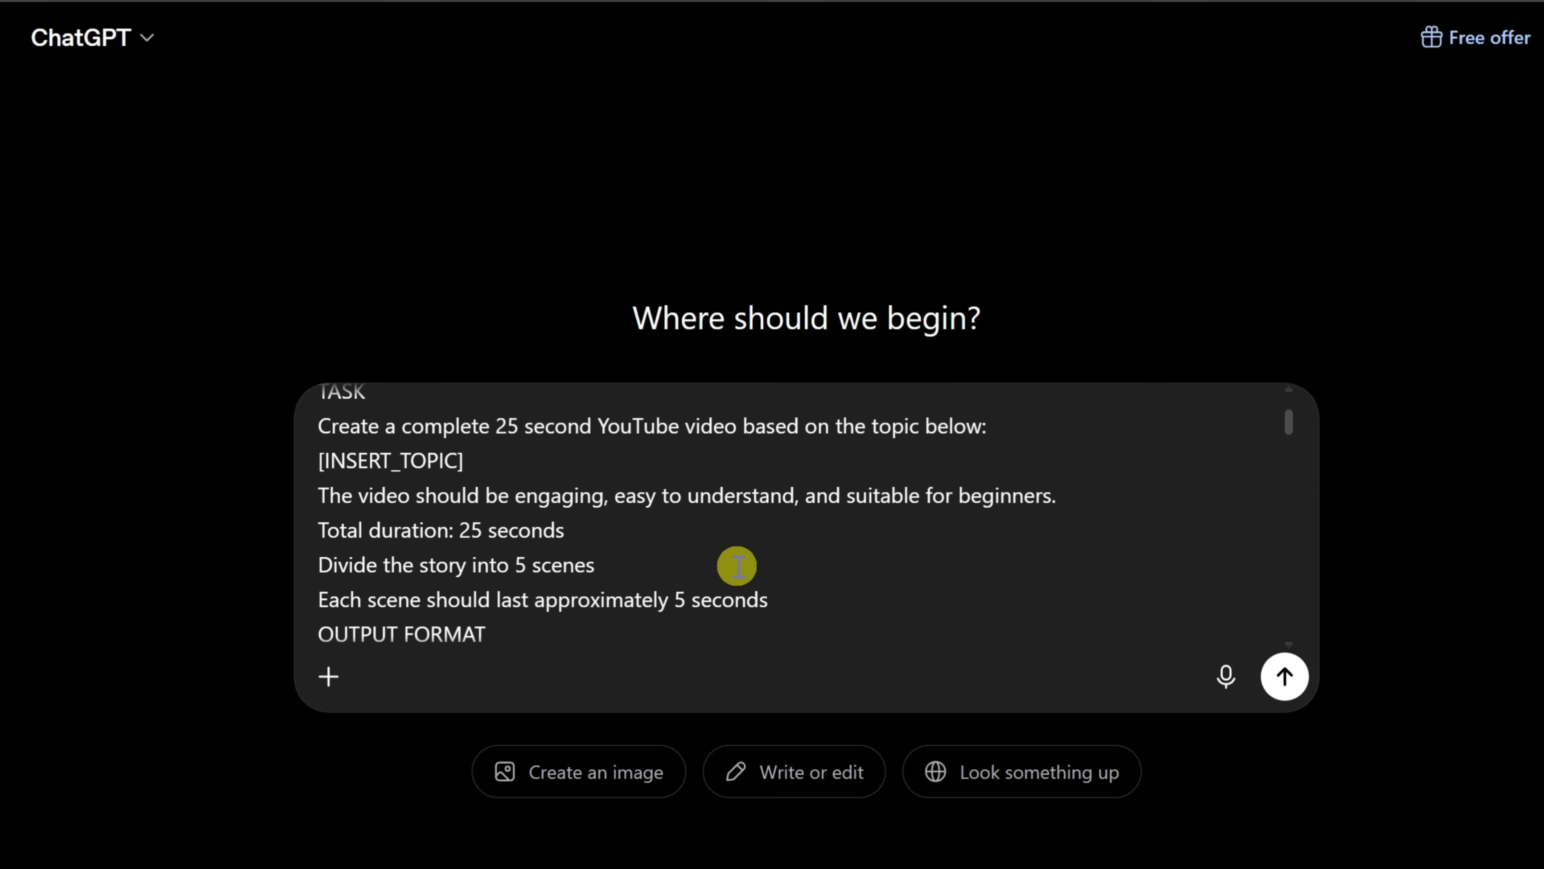
- Replace the INSERT_TOPIC placeholder with "how to be productive at work" and submit the prompt
scroll(740, 566, "up", 3)
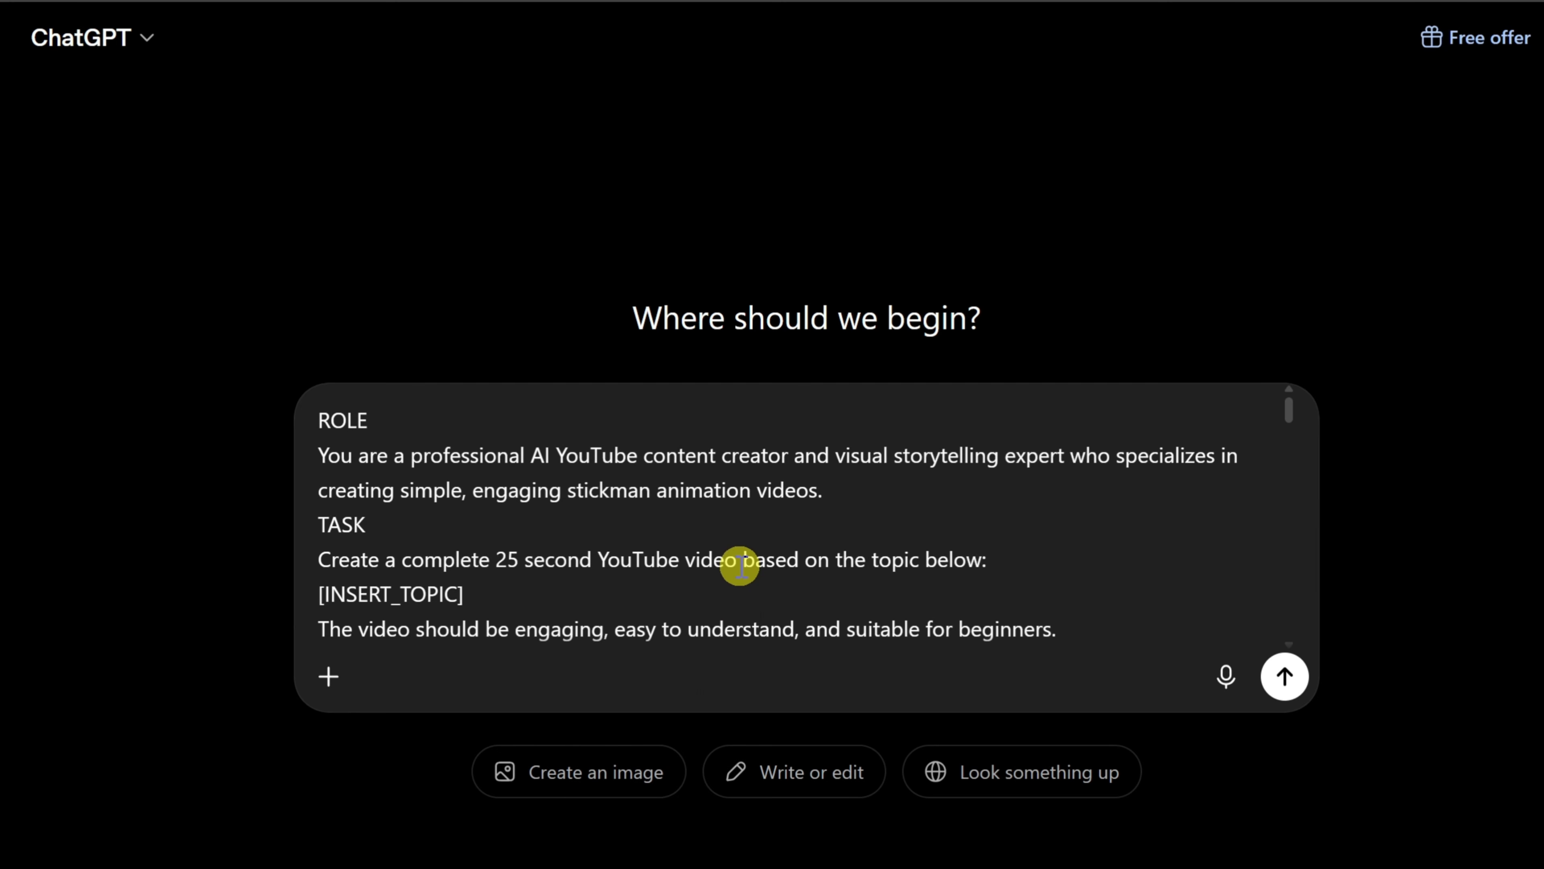
left_click_drag(457, 593, 326, 593)
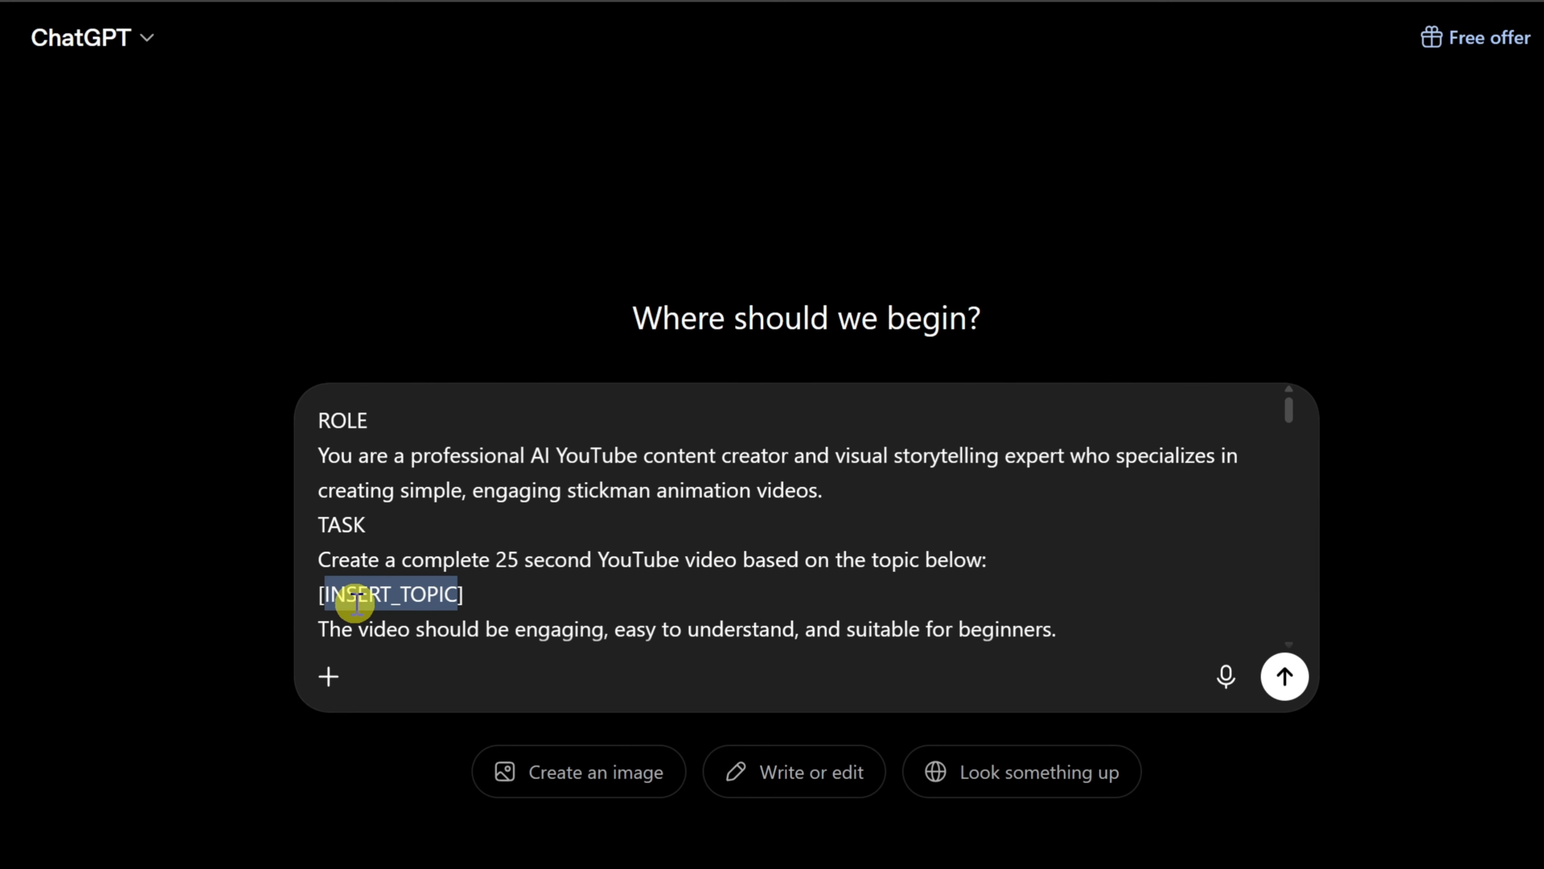
key("ctrl+v")
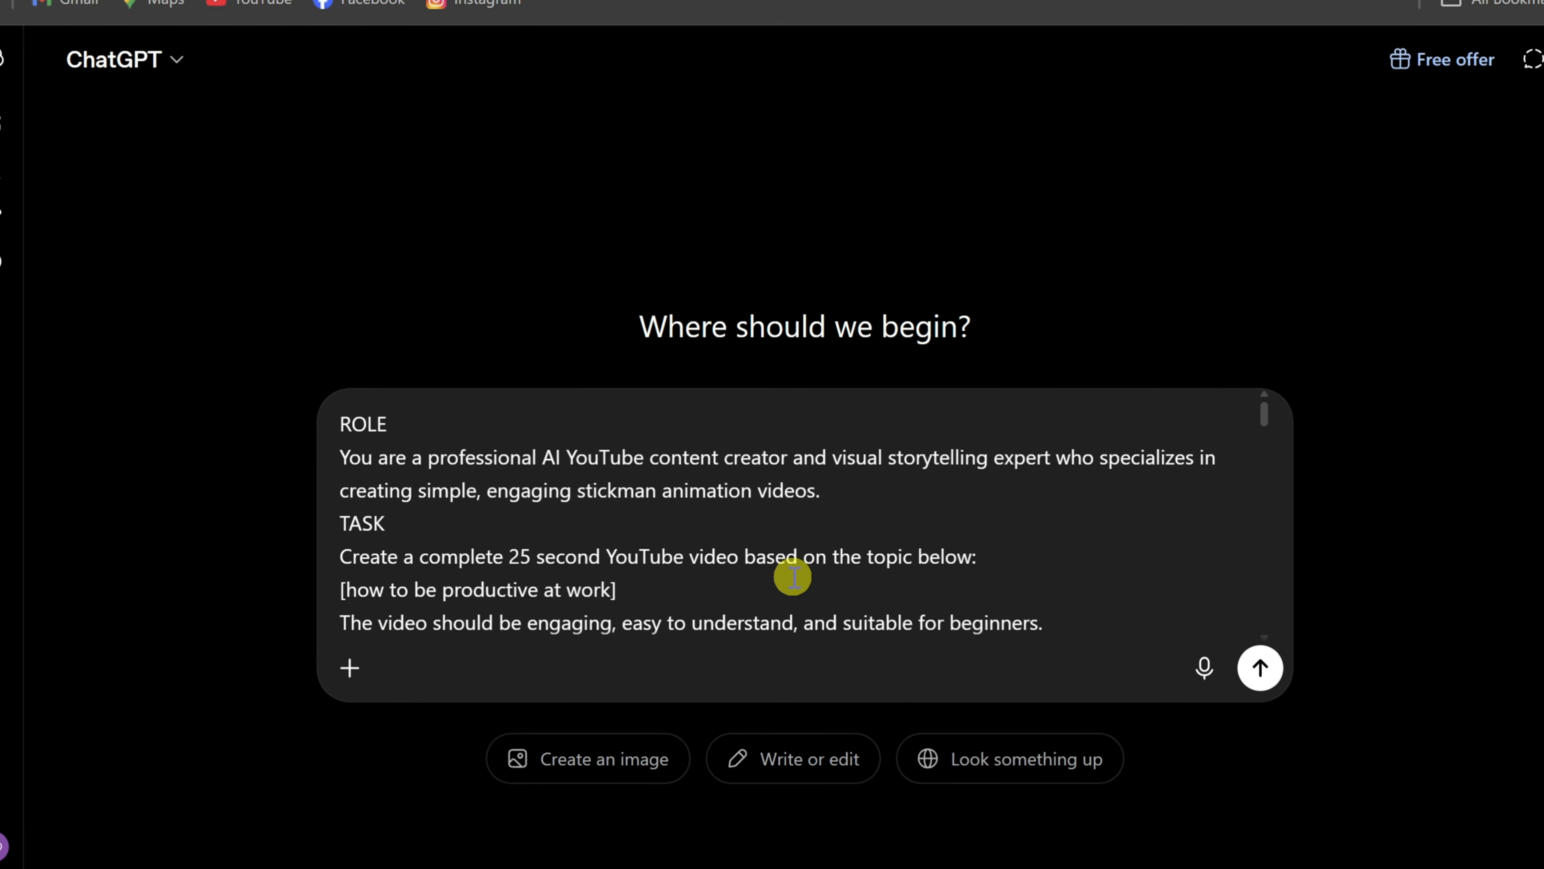
left_click(1252, 668)
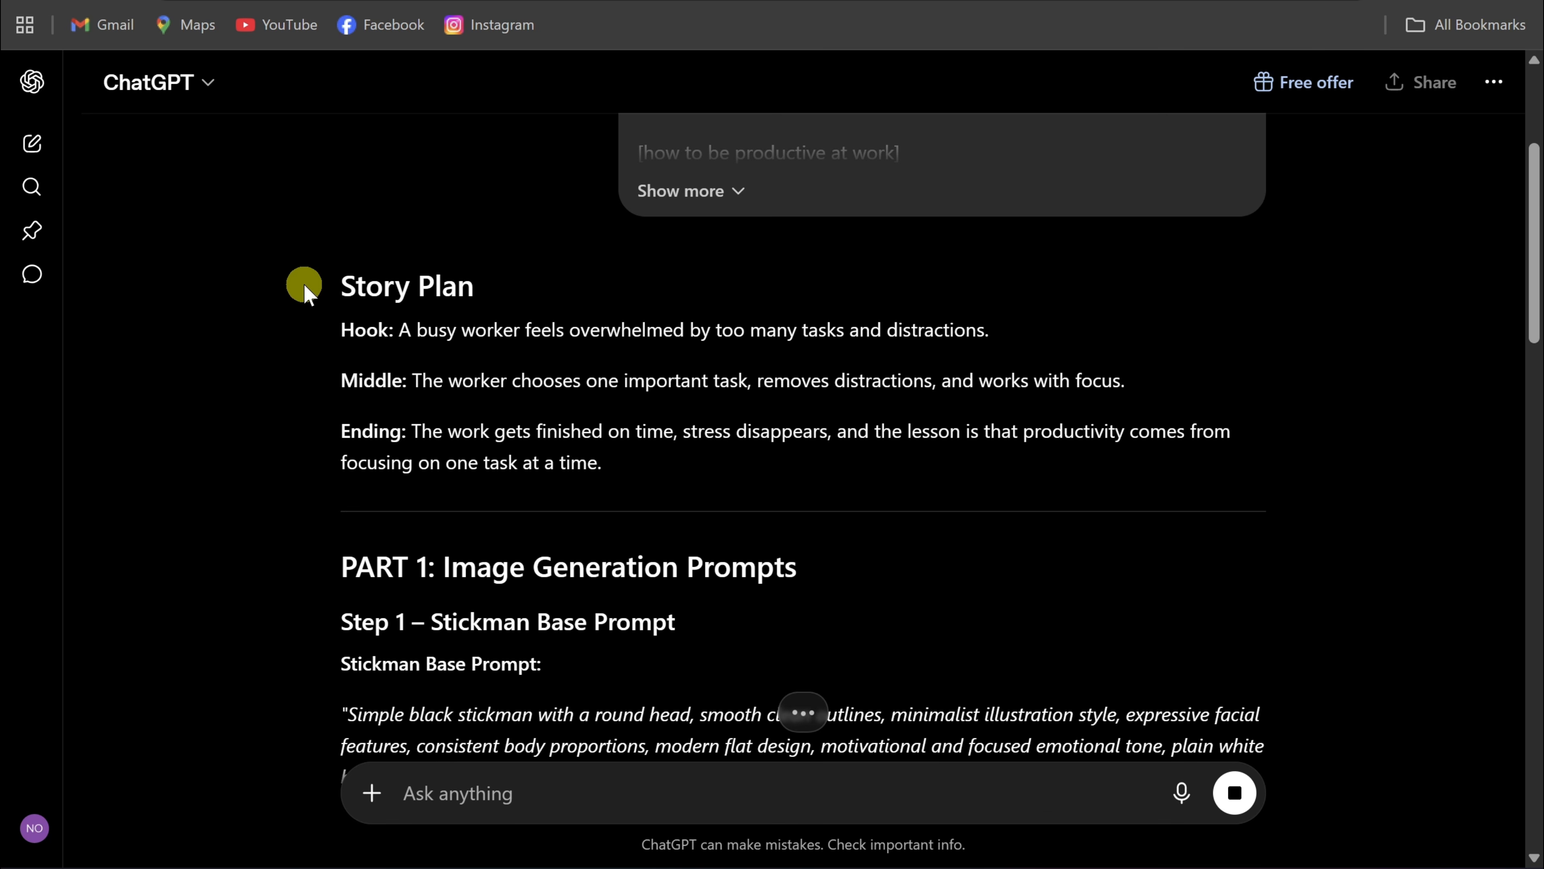
- Examine the generated story plan, image generation prompts, scene animation descriptions and voiceover script
scroll(341, 487, "down", 2)
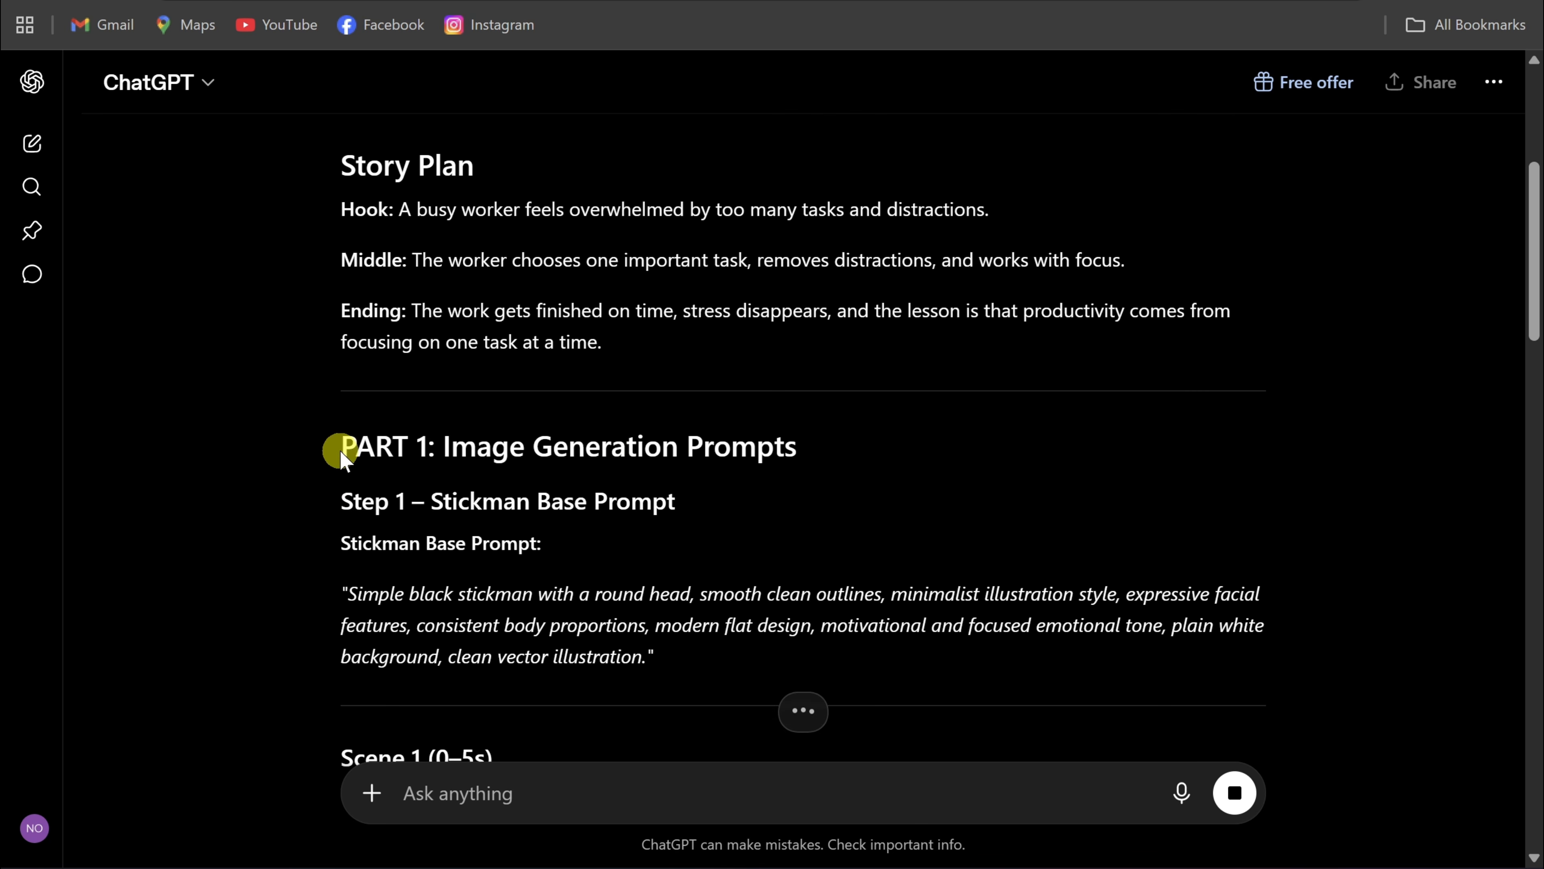
left_click_drag(798, 448, 317, 449)
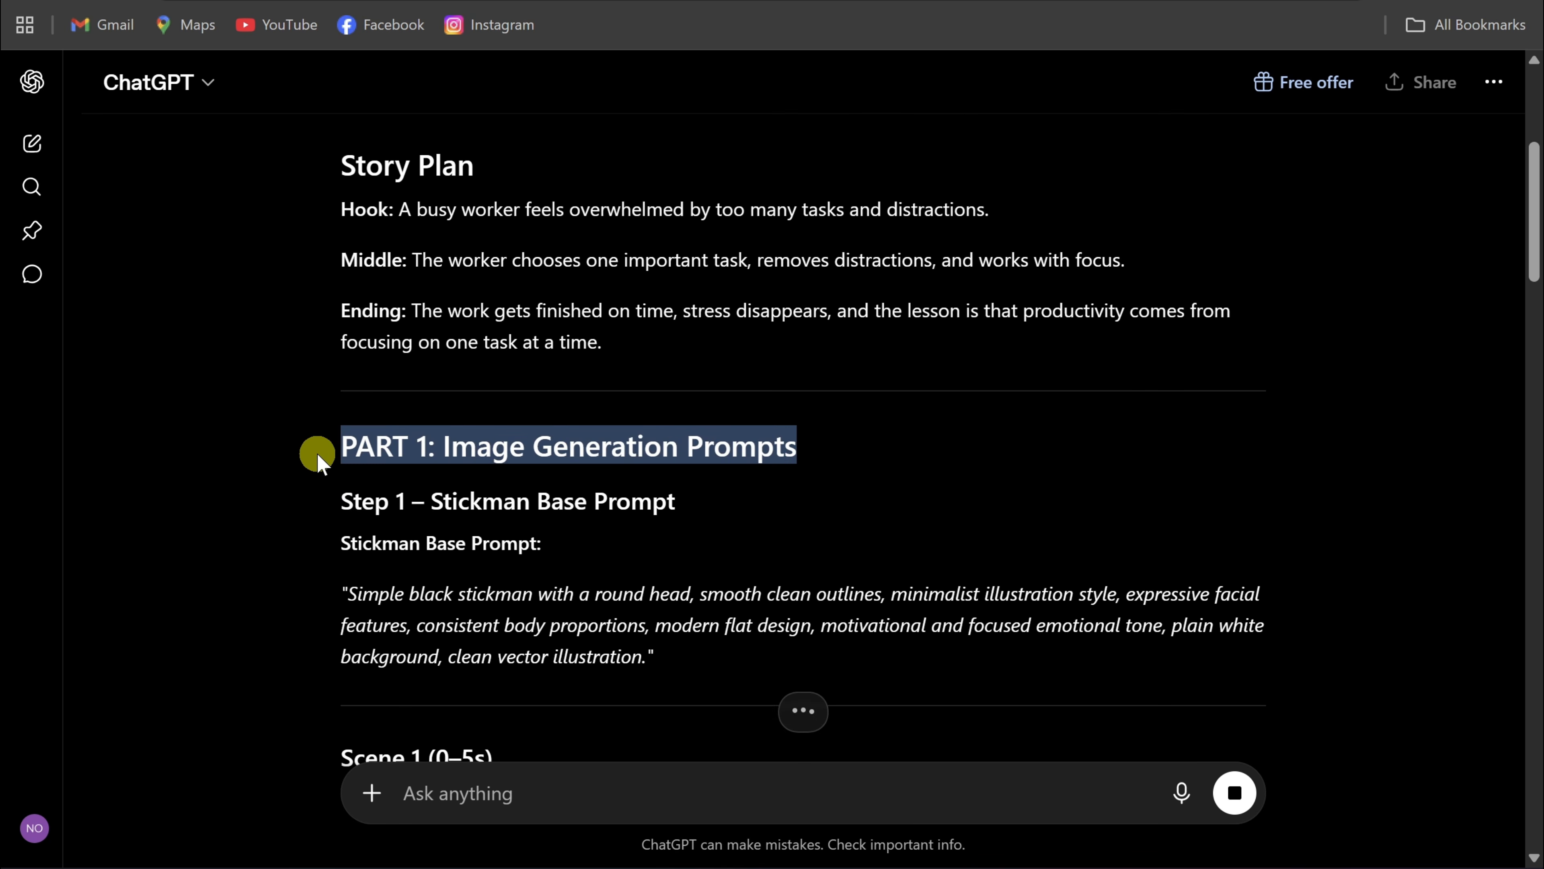
scroll(316, 450, "down", 3)
scroll(316, 450, "down", 20)
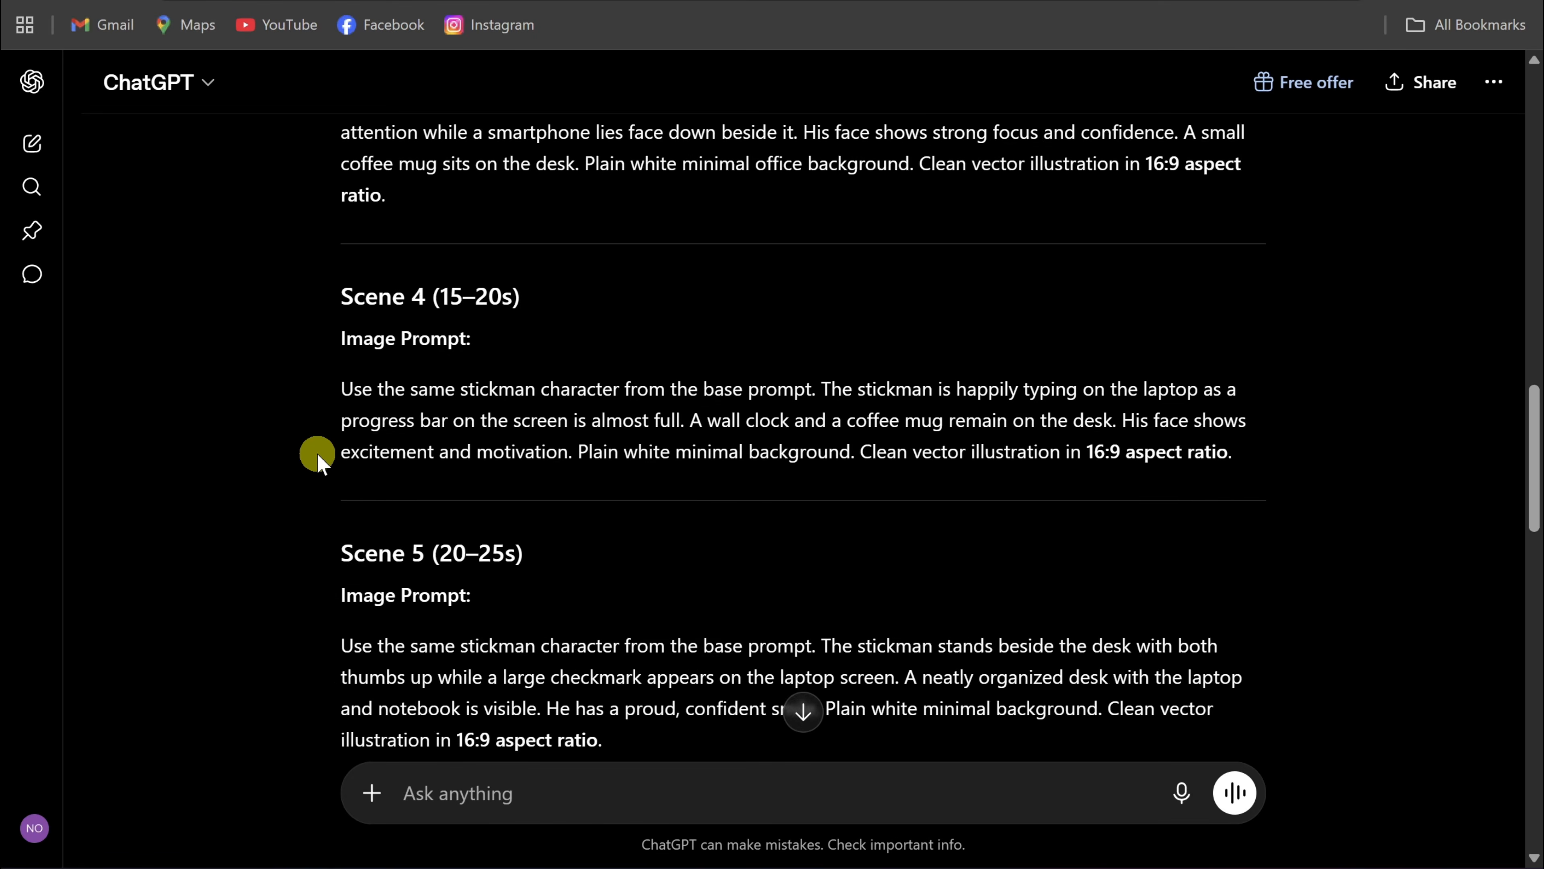
scroll(316, 454, "down", 4)
left_click_drag(833, 368, 317, 364)
scroll(310, 483, "down", 13)
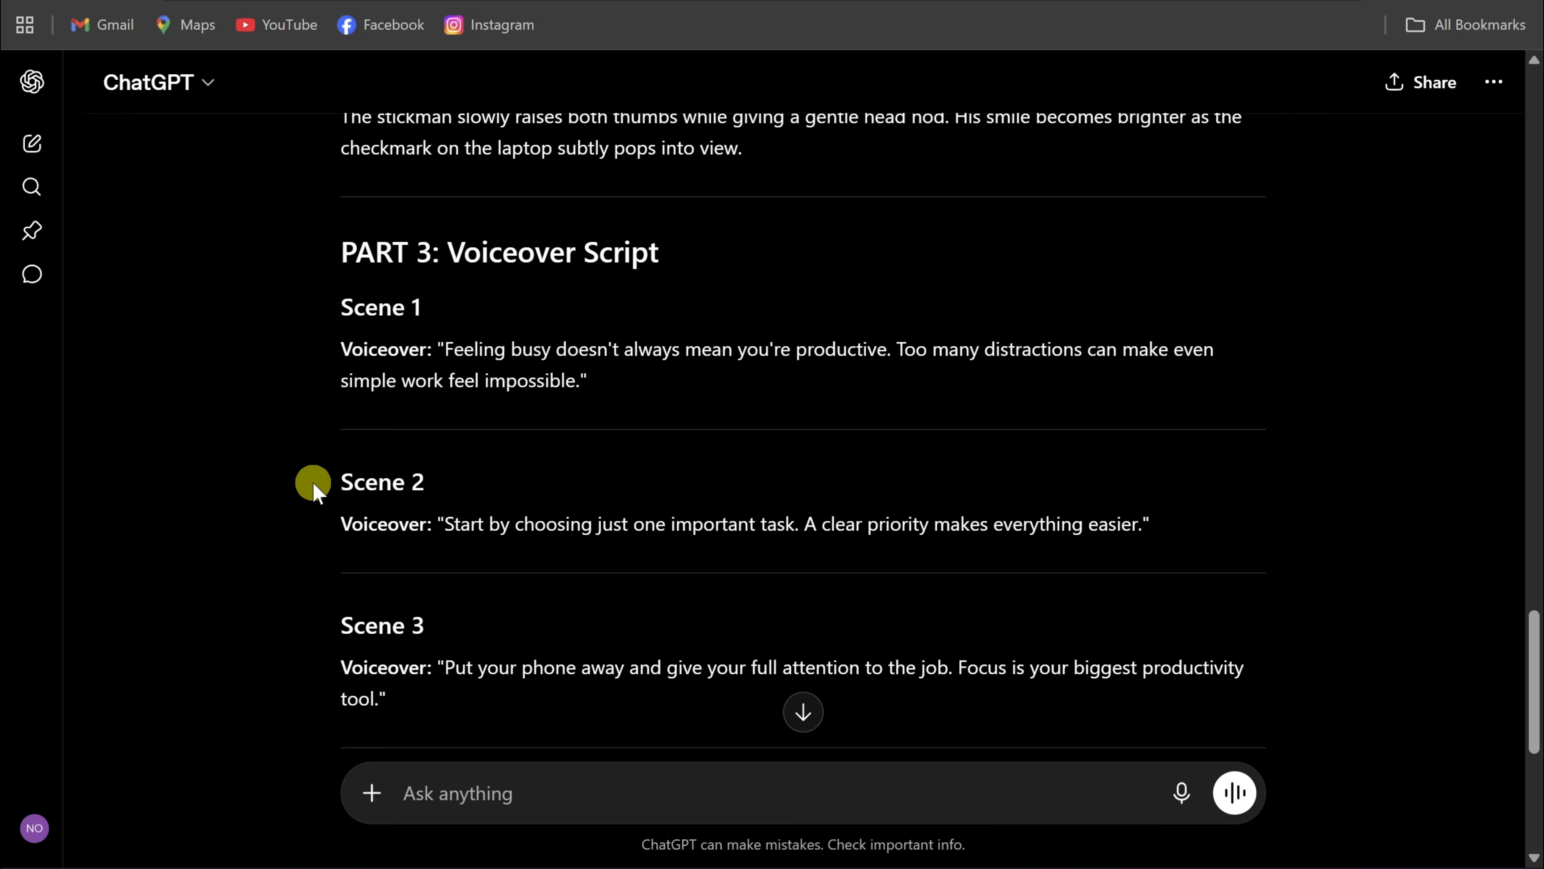
left_click_drag(685, 261, 338, 252)
- Copy the Stickman Base Prompt text from Part 1 of the ChatGPT response
scroll(514, 507, "up", 15)
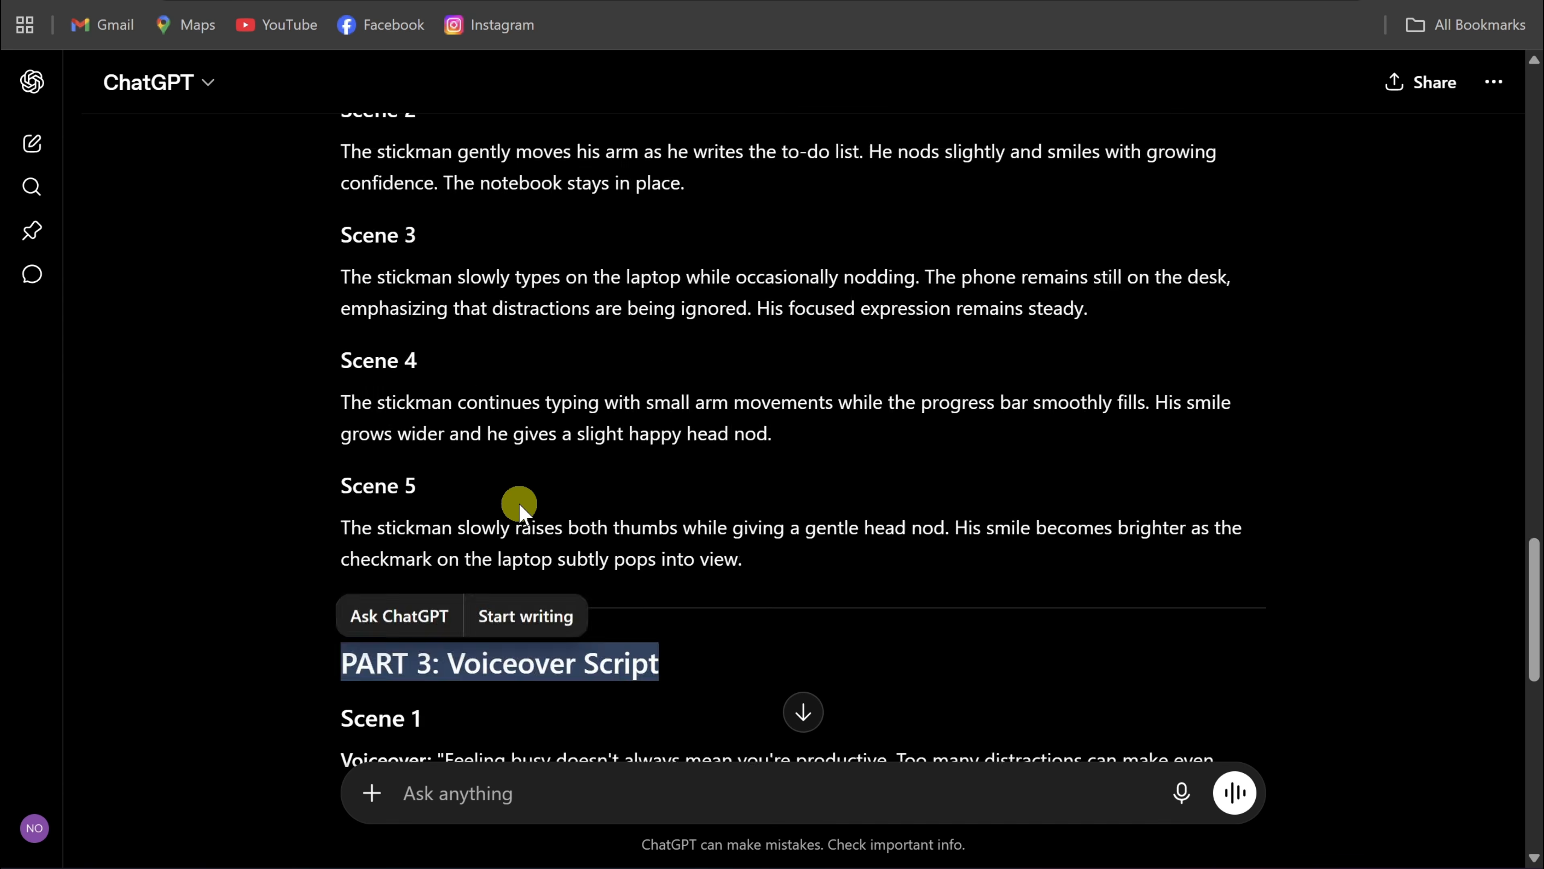
scroll(518, 505, "up", 16)
scroll(517, 508, "down", 5)
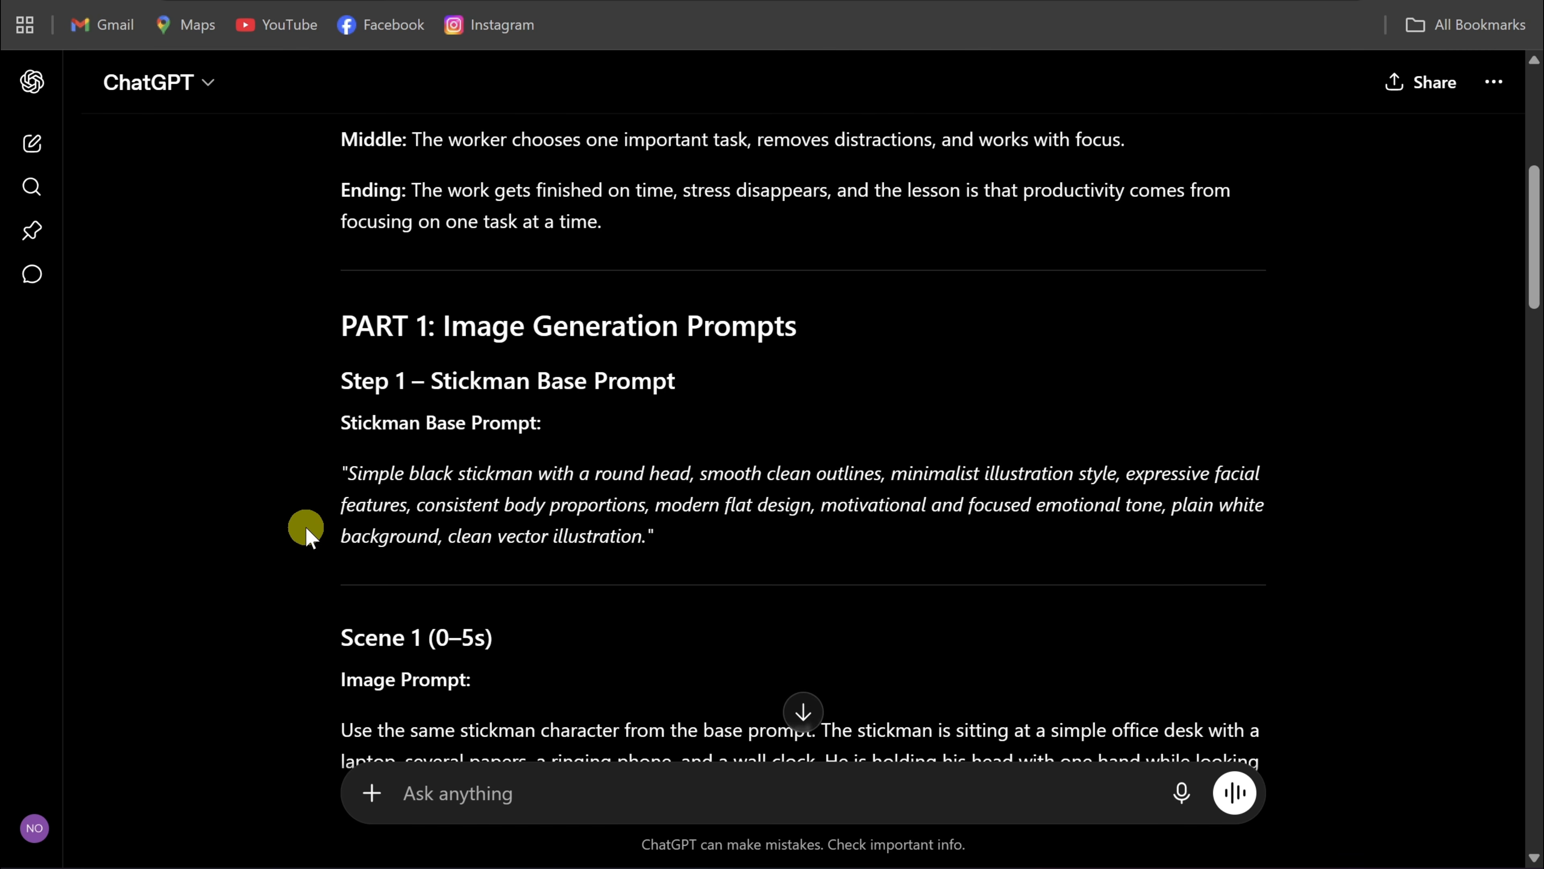
left_click_drag(348, 476, 636, 549)
key("ctrl+c")
right_click(636, 545)
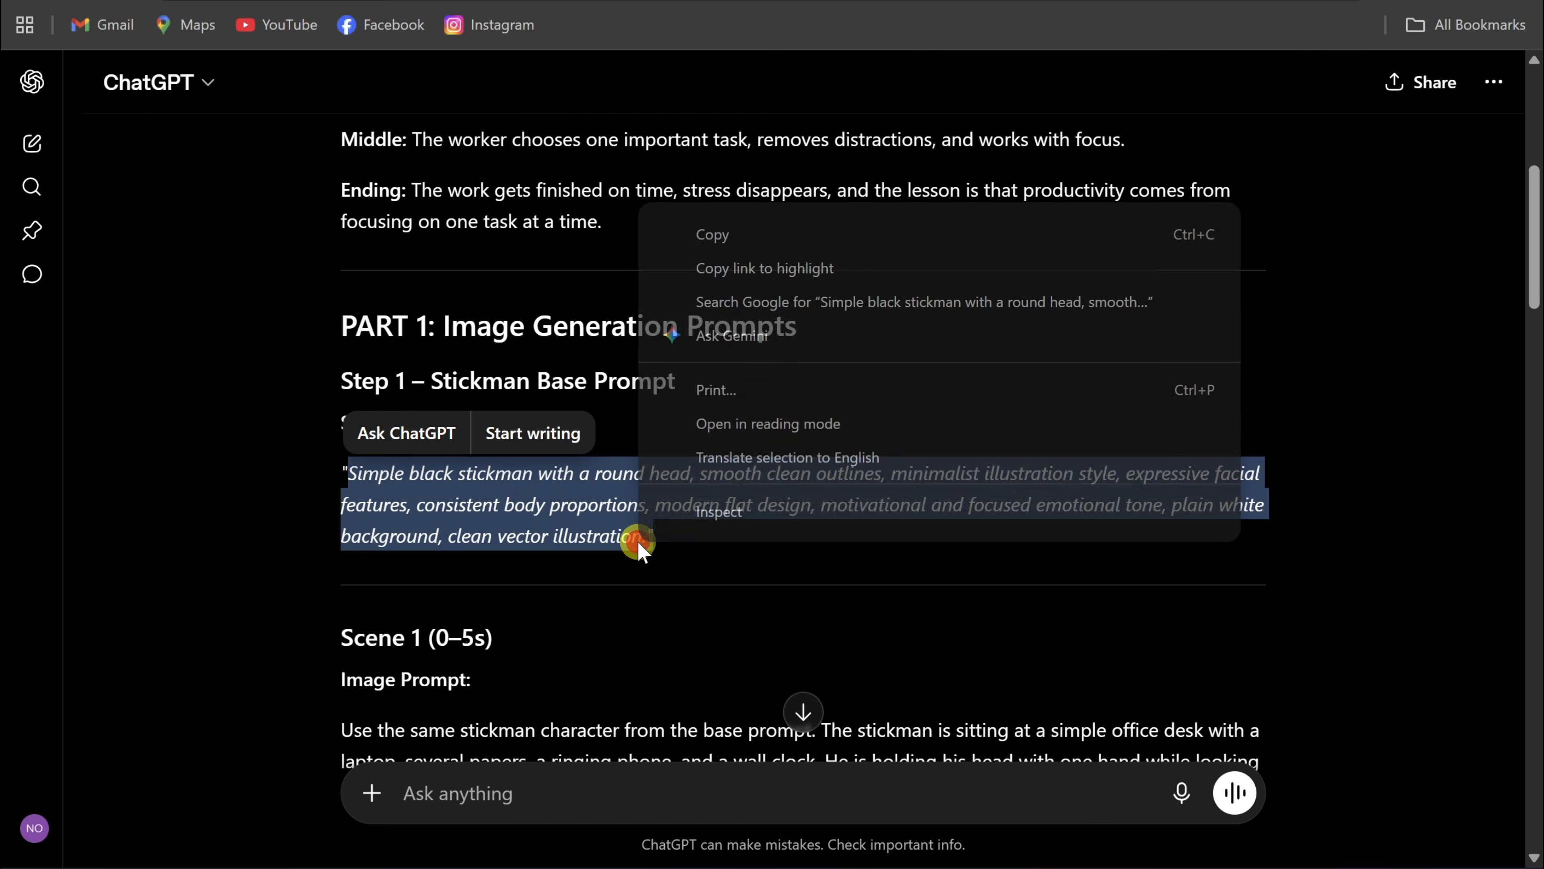
left_click(723, 234)
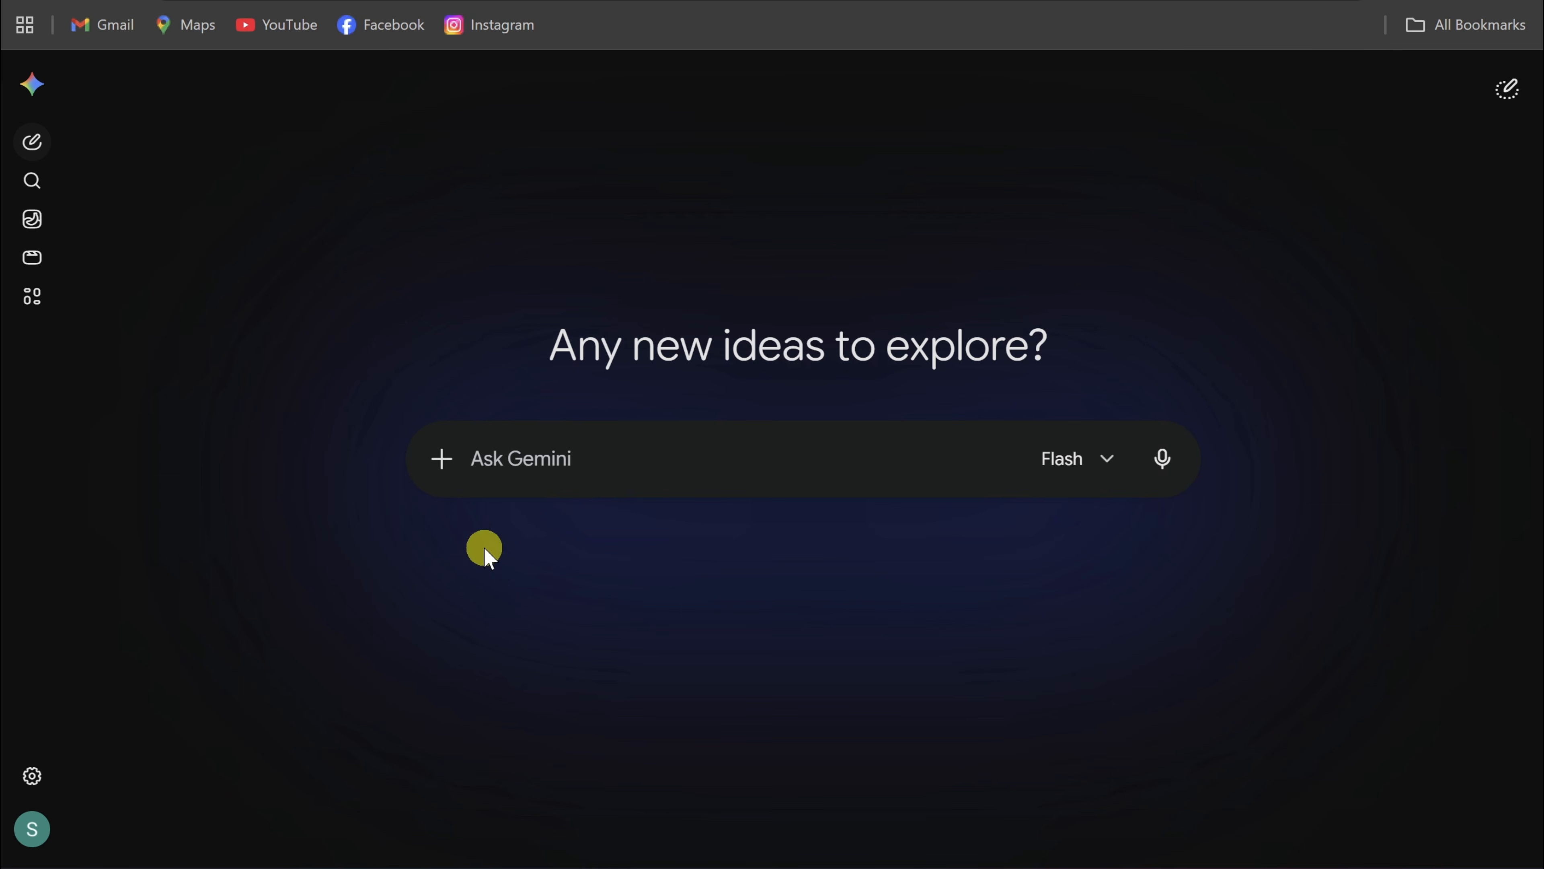
- Switch to Gemini, enable image creation, paste the stickman base prompt and generate the character image
left_click(442, 460)
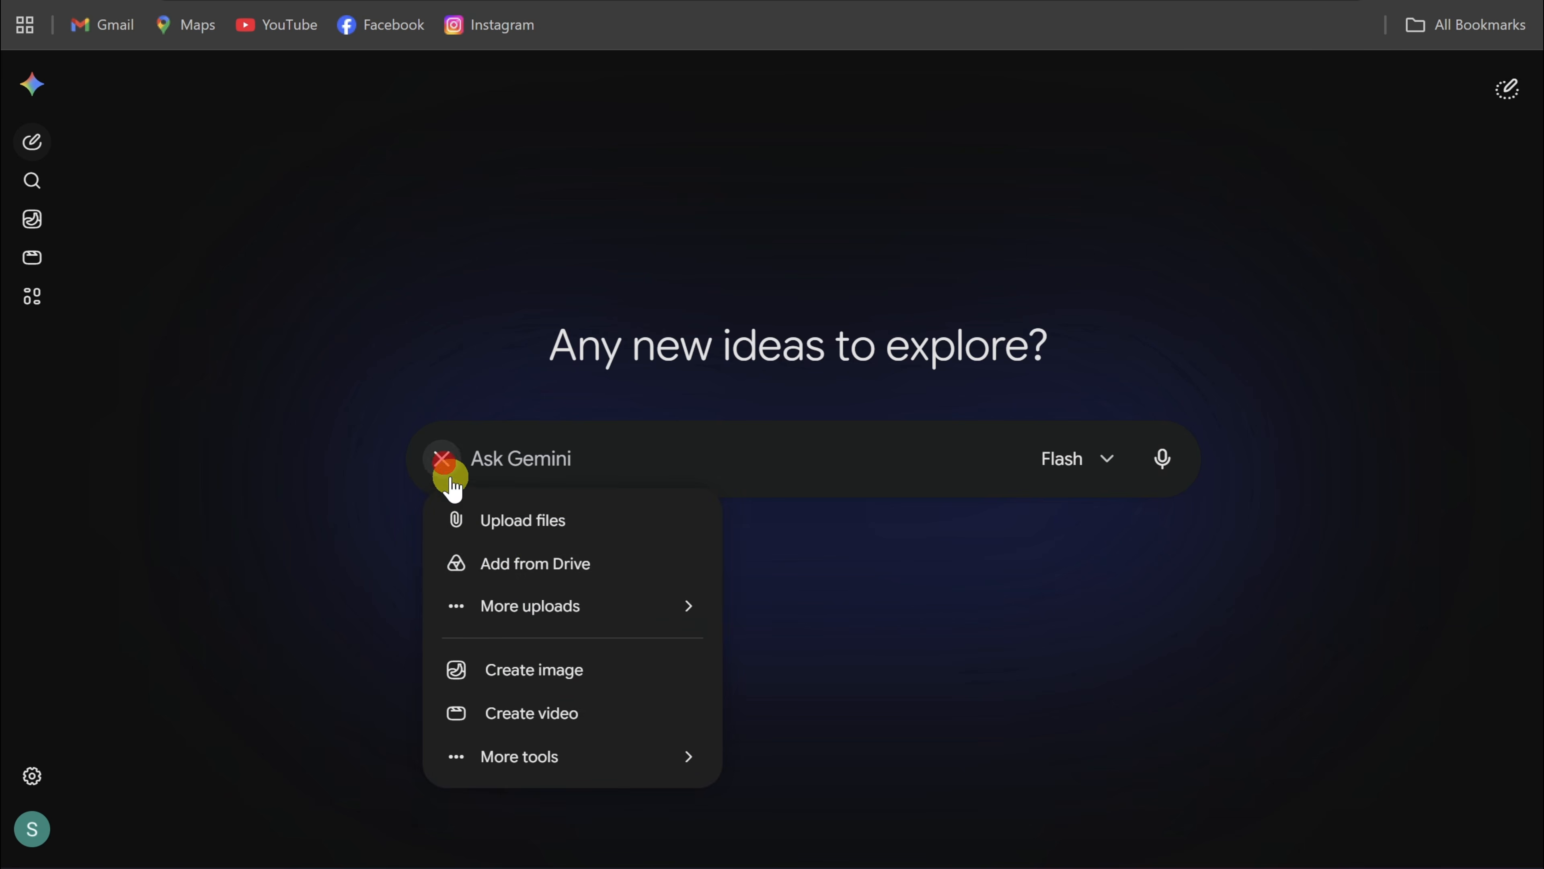
left_click(523, 679)
left_click(538, 724)
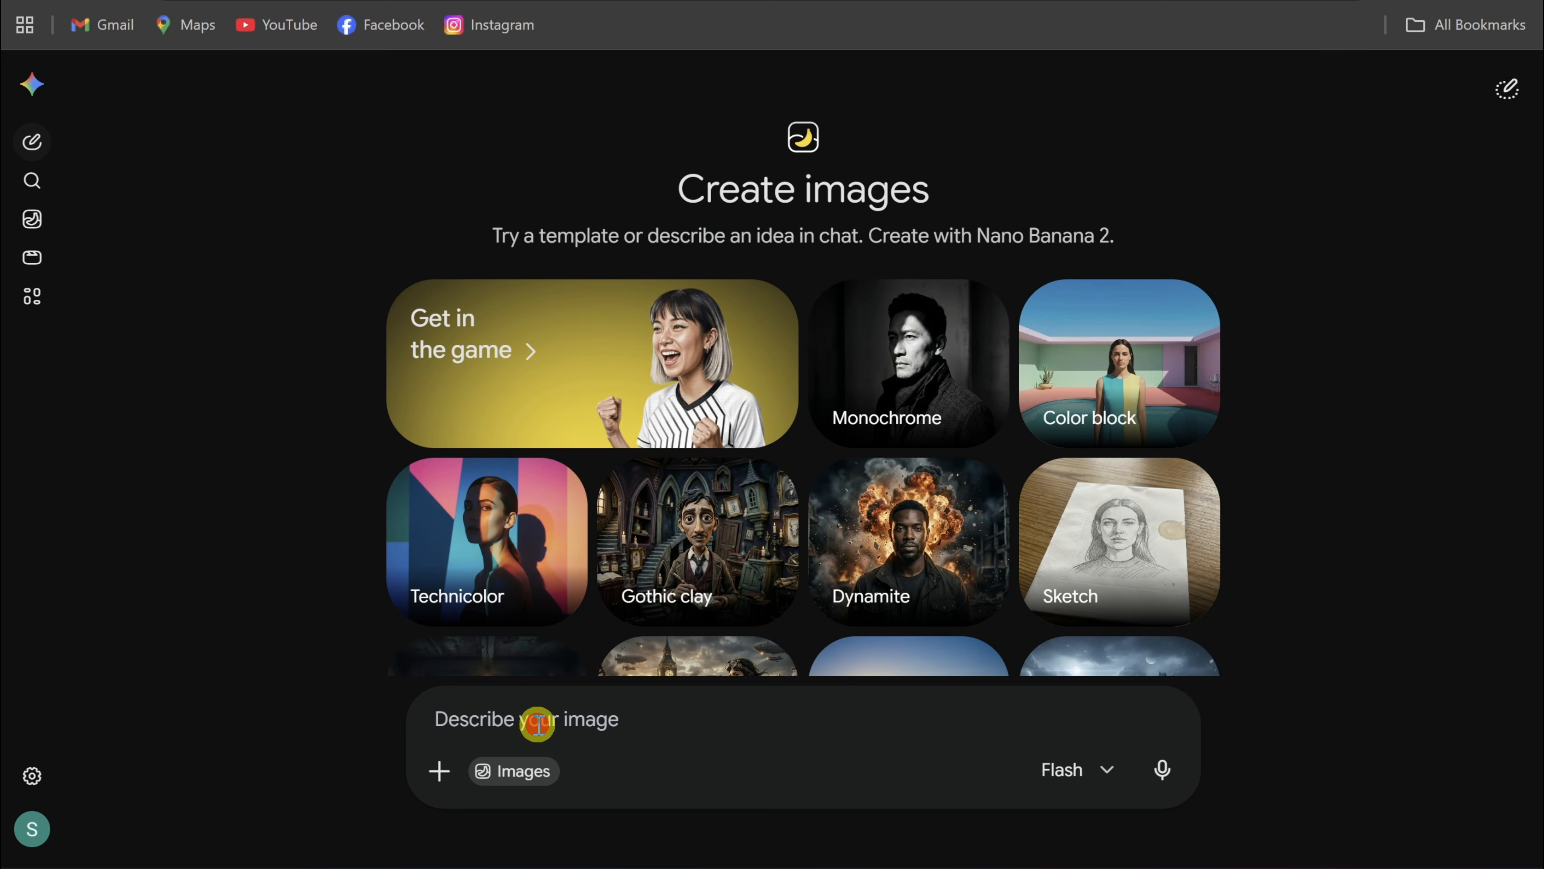
key("ctrl+v")
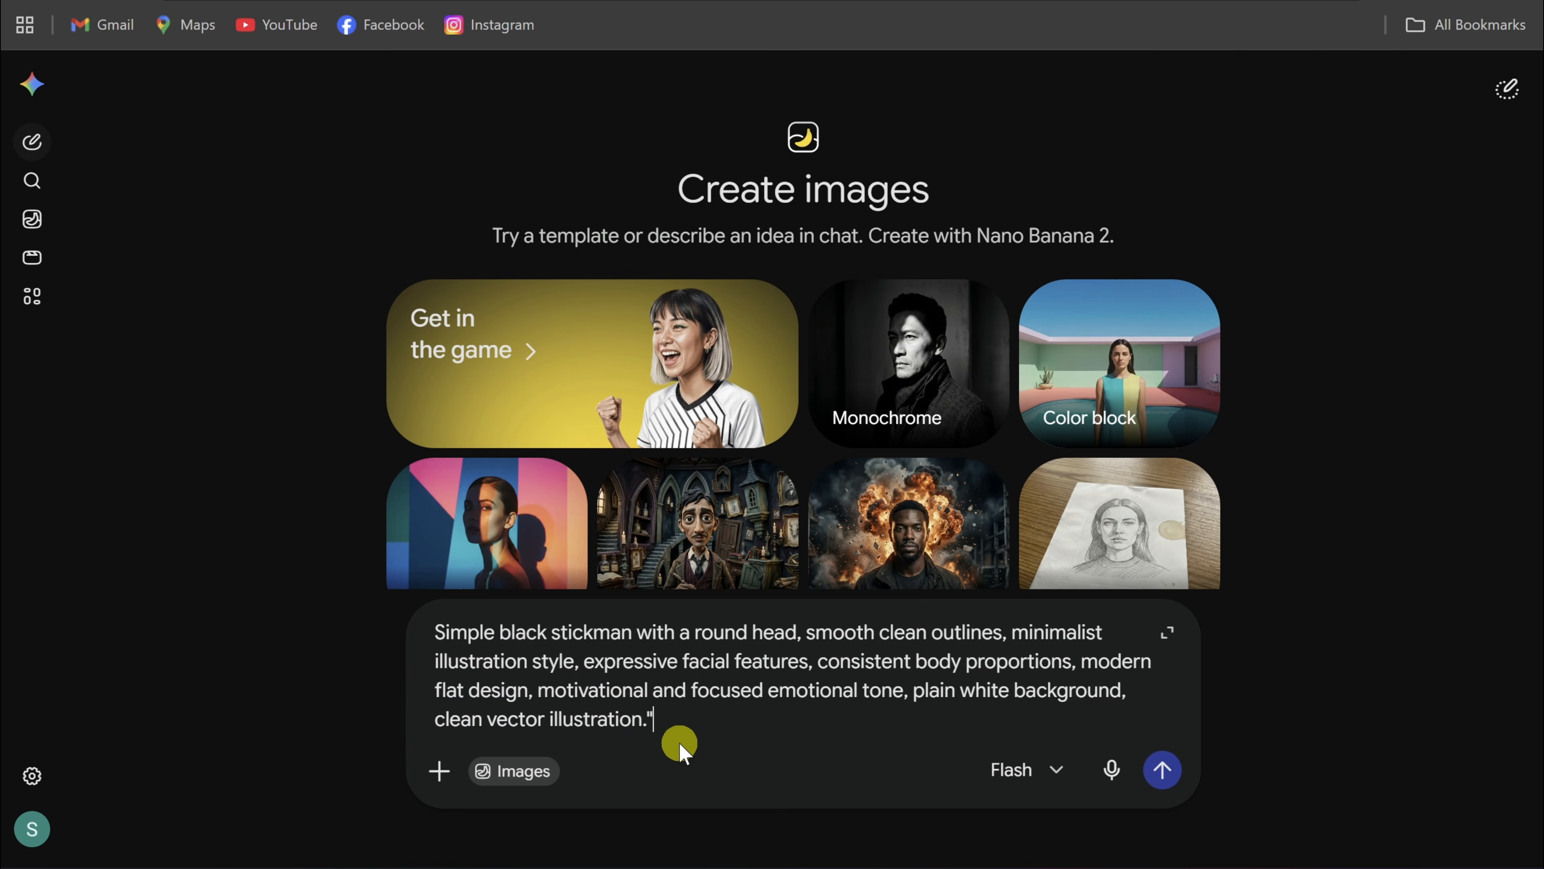
left_click(1162, 769)
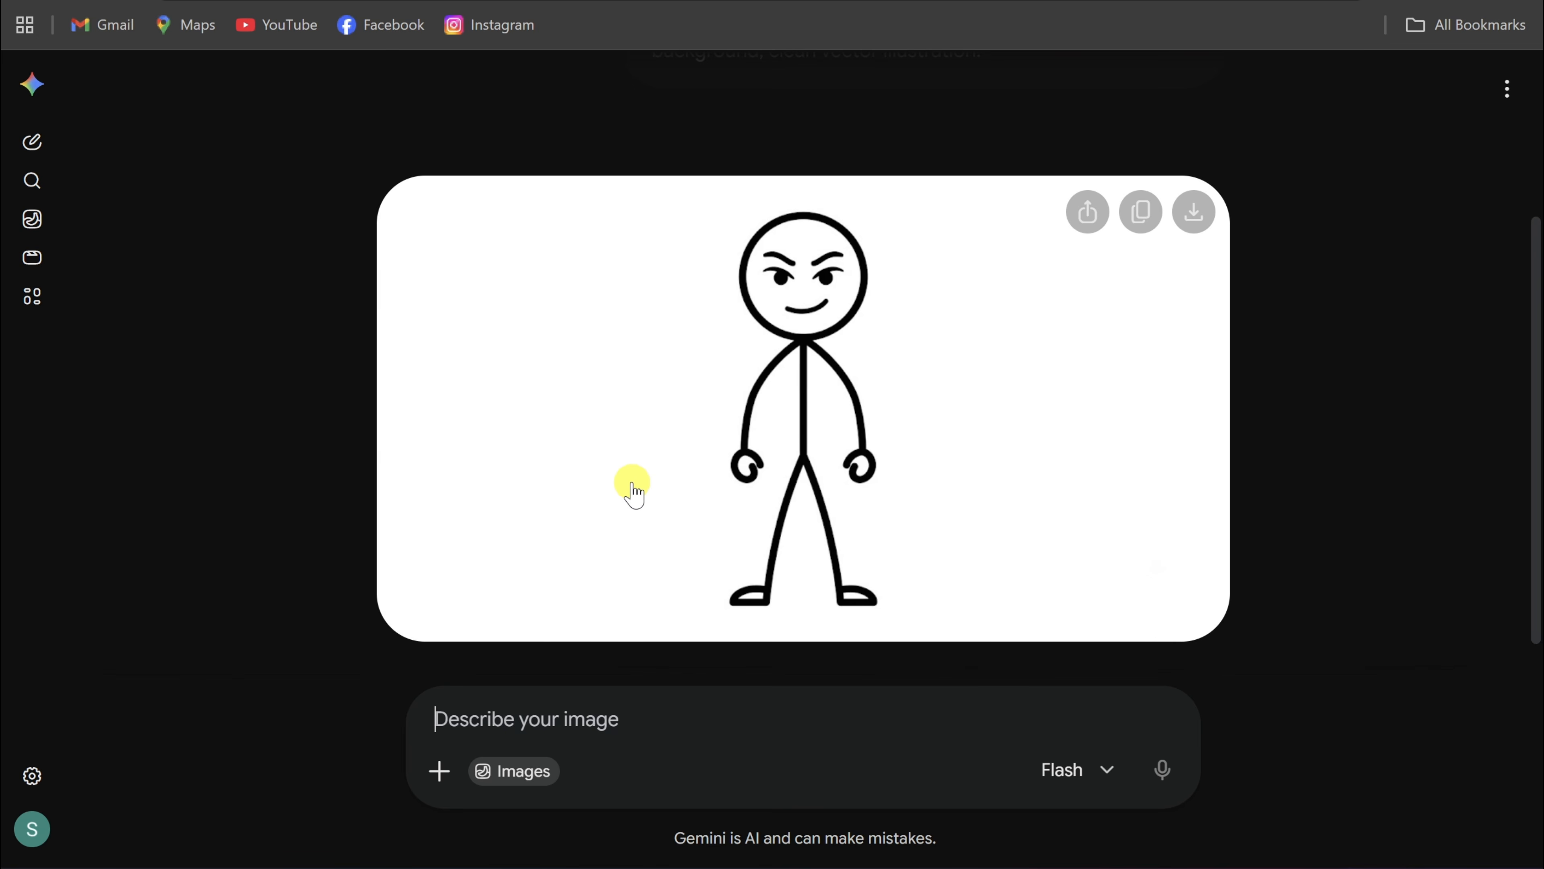
- Copy the Scene 1 (0–5s) image prompt from ChatGPT and paste it into the same Gemini image chat
scroll(632, 487, "up", 3)
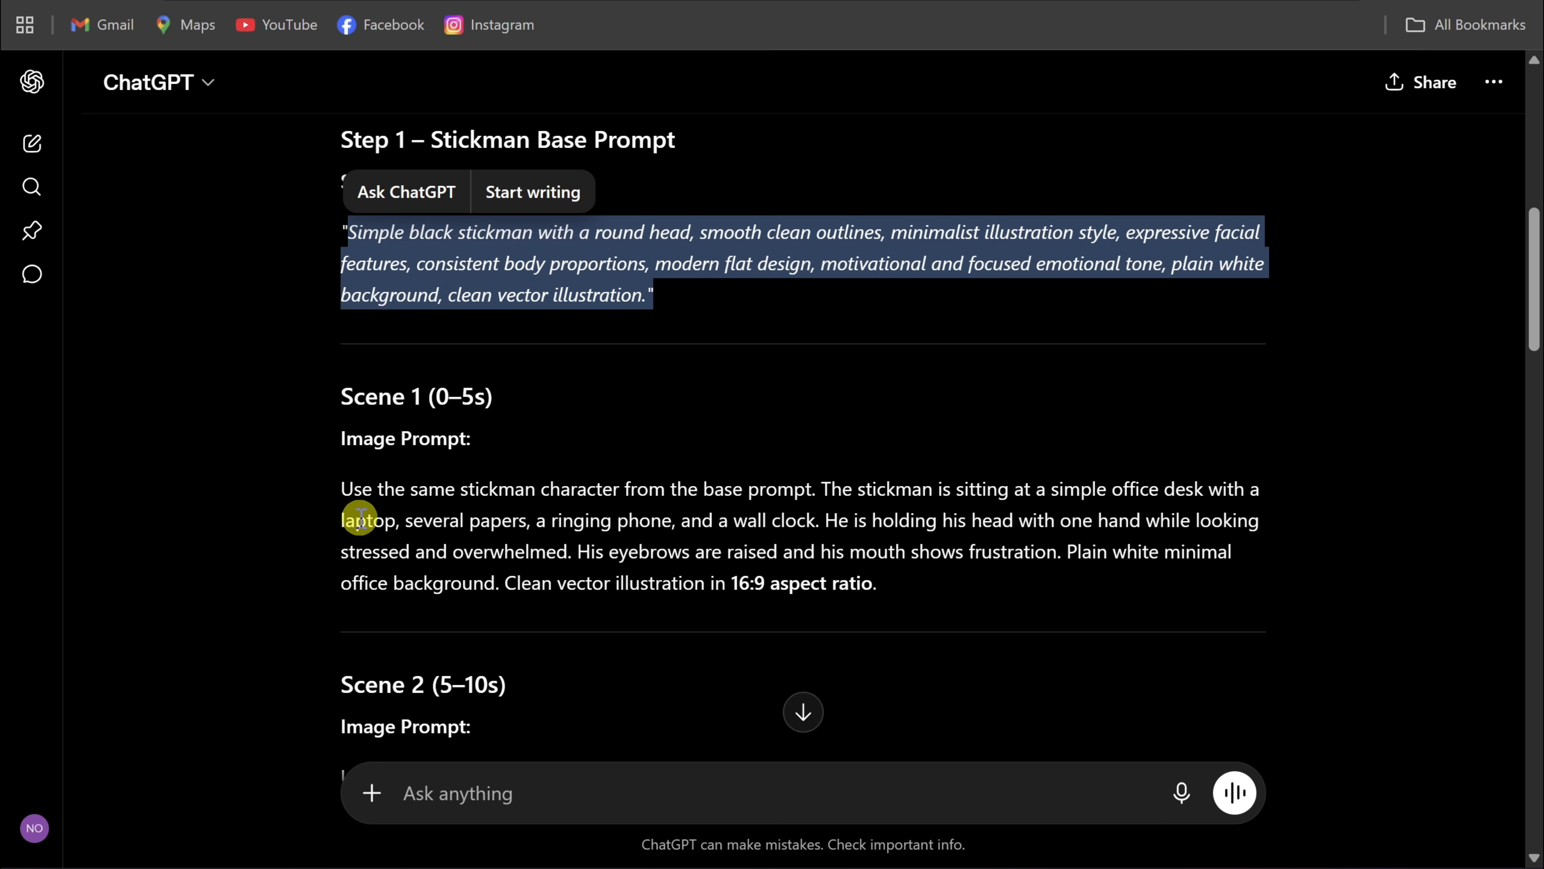
left_click_drag(342, 487, 915, 584)
right_click(801, 555)
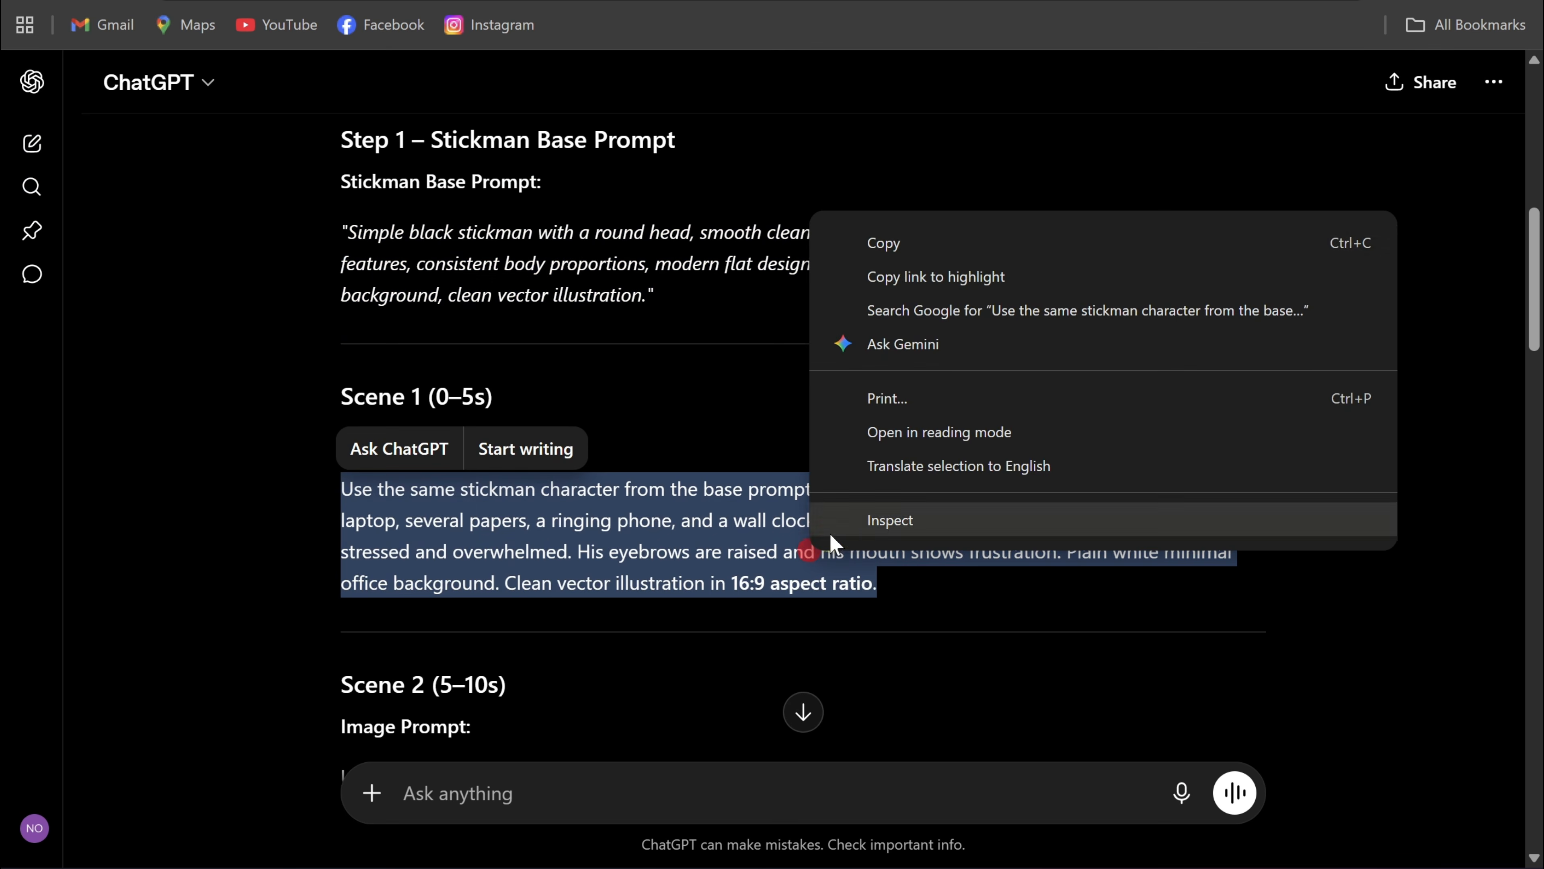
left_click(893, 254)
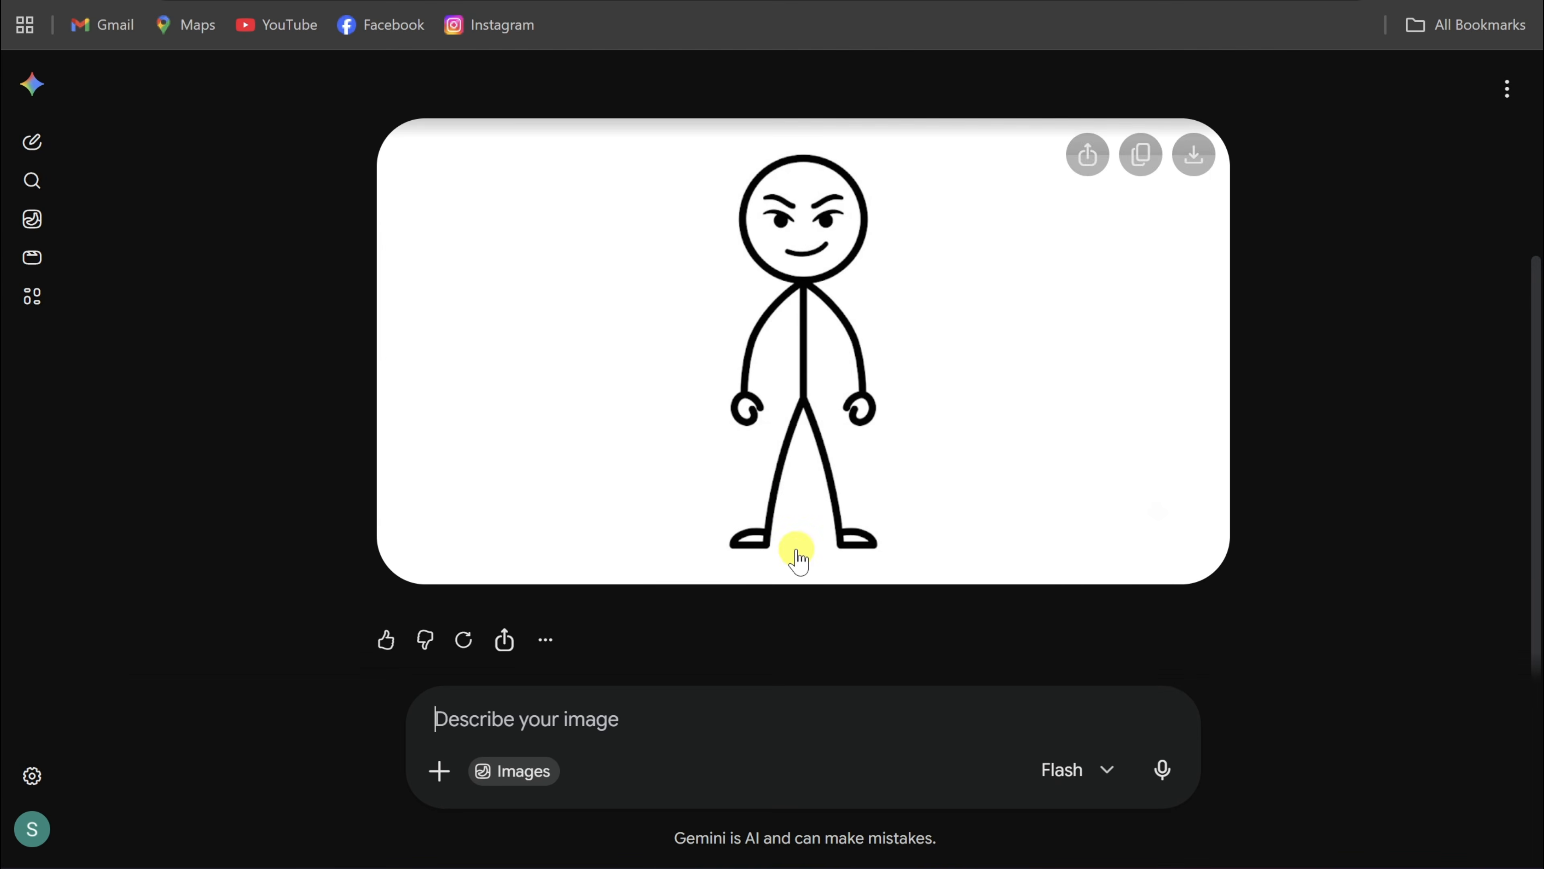
right_click(688, 729)
left_click(736, 469)
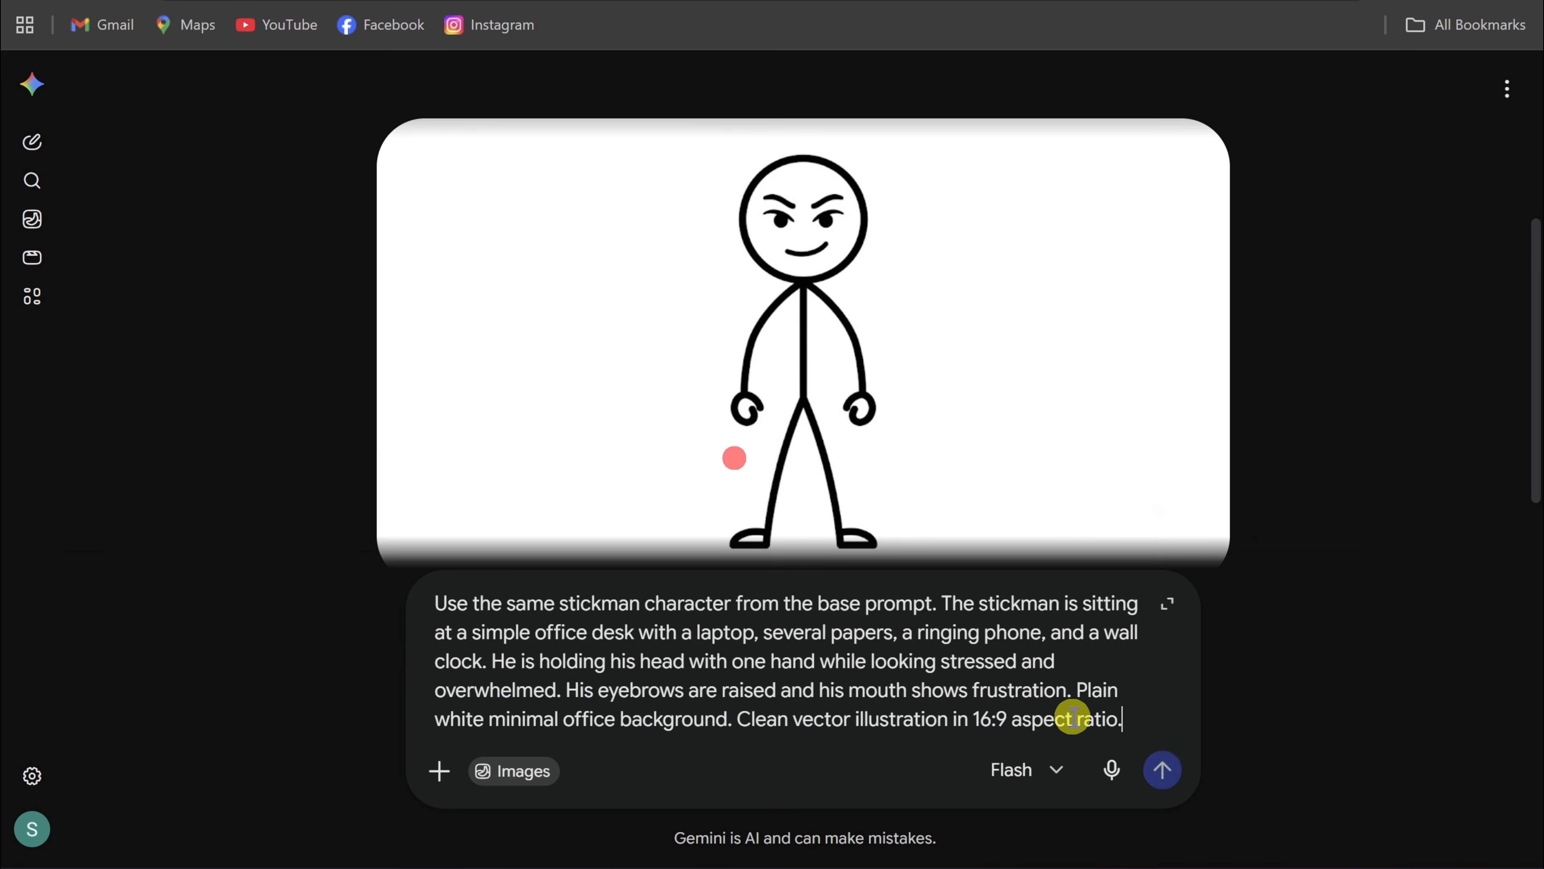
- Generate the Scene 1 image in Gemini, then copy the Scene 2 (5–10s) image prompt from ChatGPT
left_click(1159, 770)
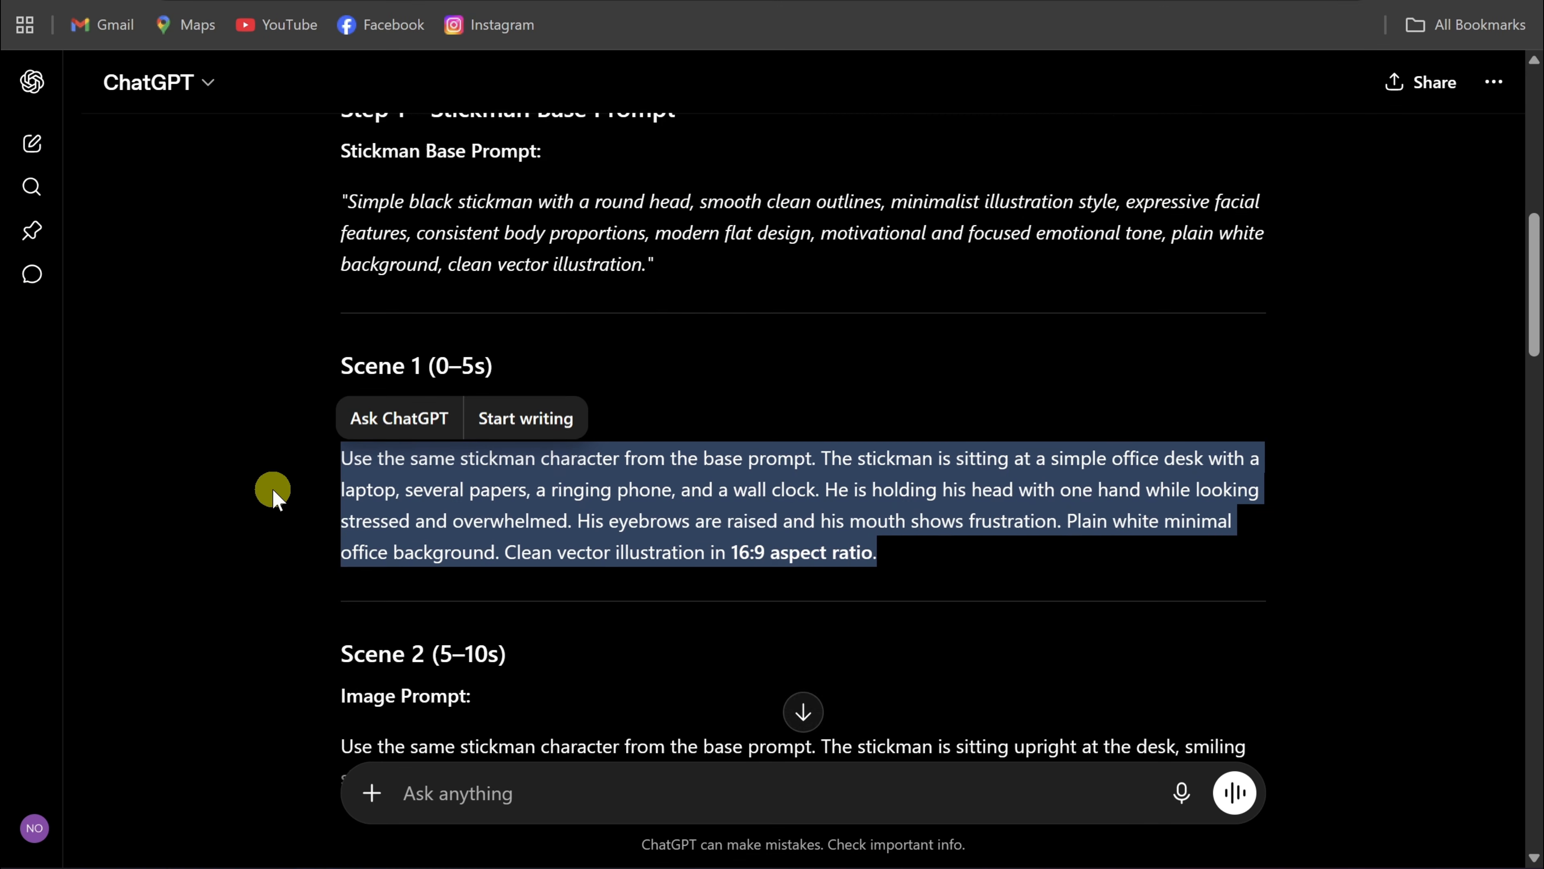
scroll(345, 686, "down", 2)
left_click_drag(338, 648, 641, 496)
scroll(662, 562, "down", 3)
right_click(643, 490)
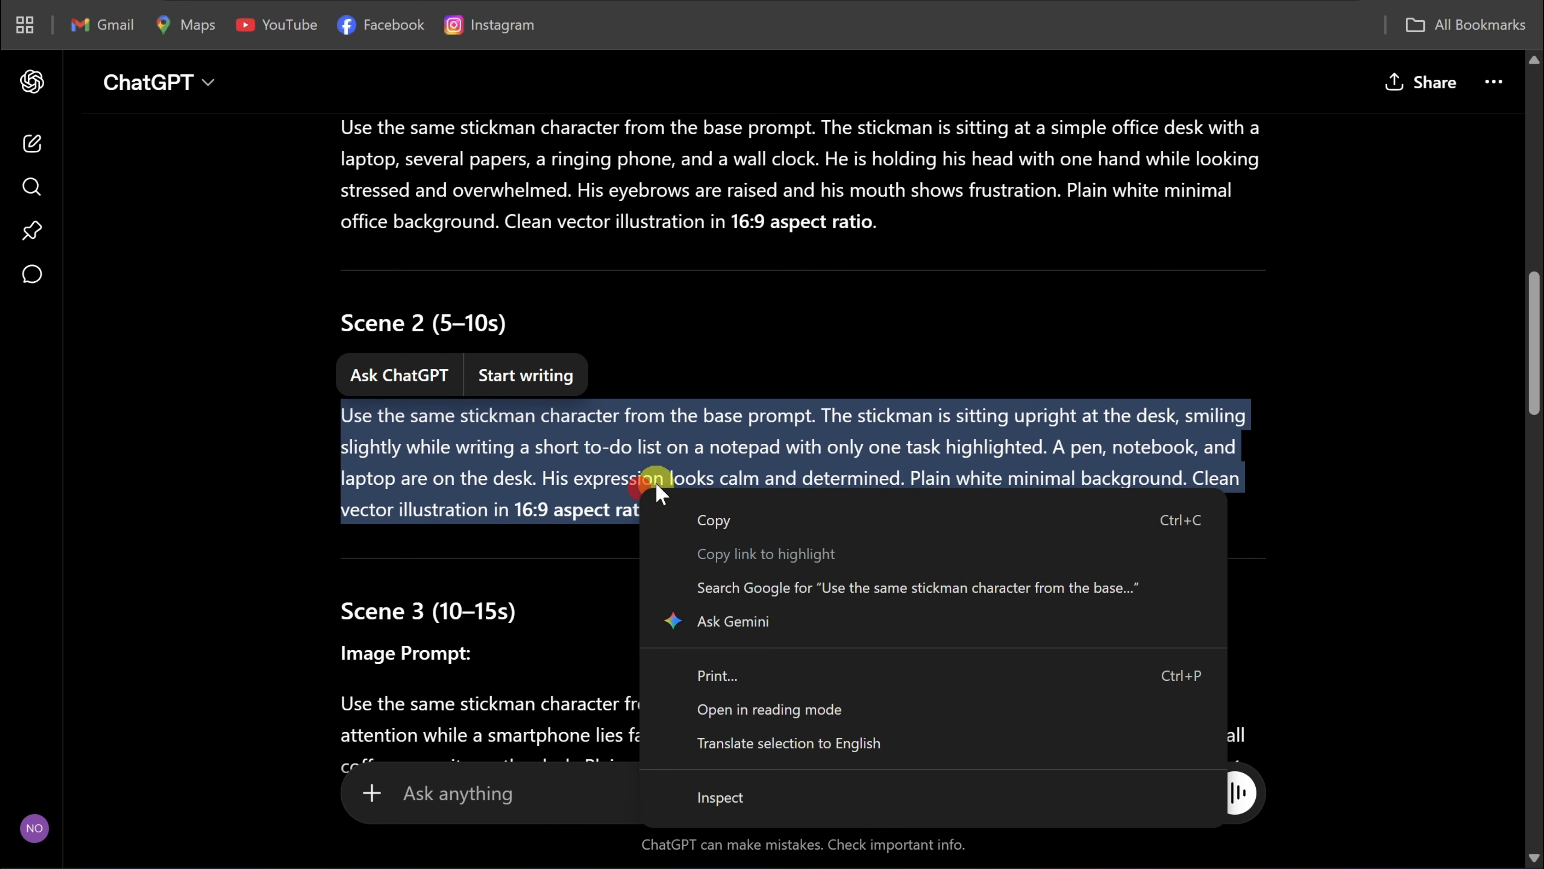
left_click(706, 523)
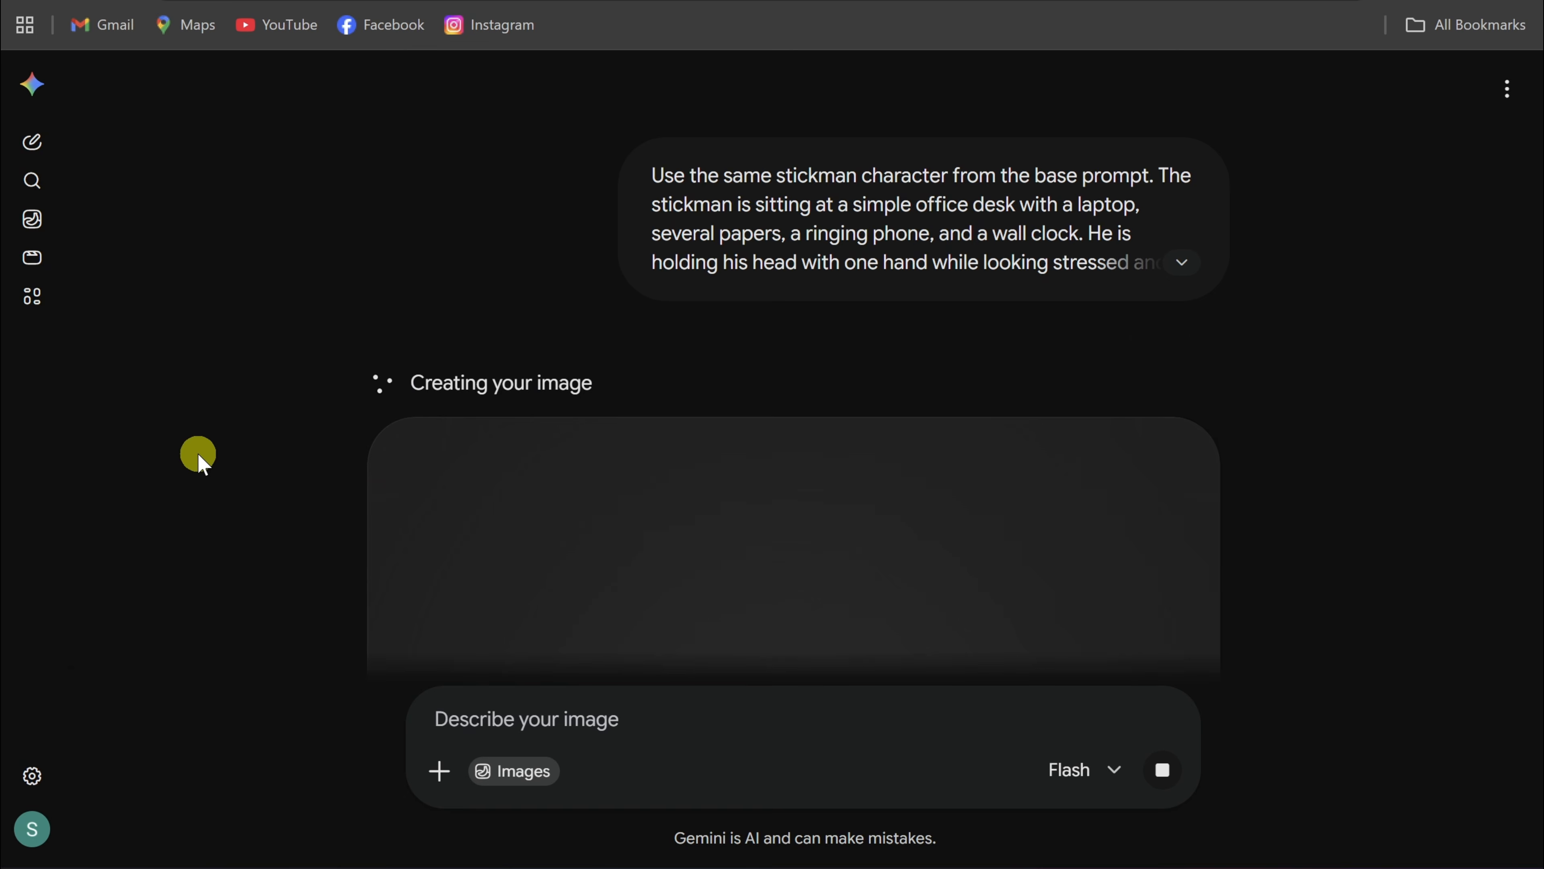
- Switch to Gemini and review the prompts and generated stickman images for the scenes in the chat
scroll(778, 420, "down", 20)
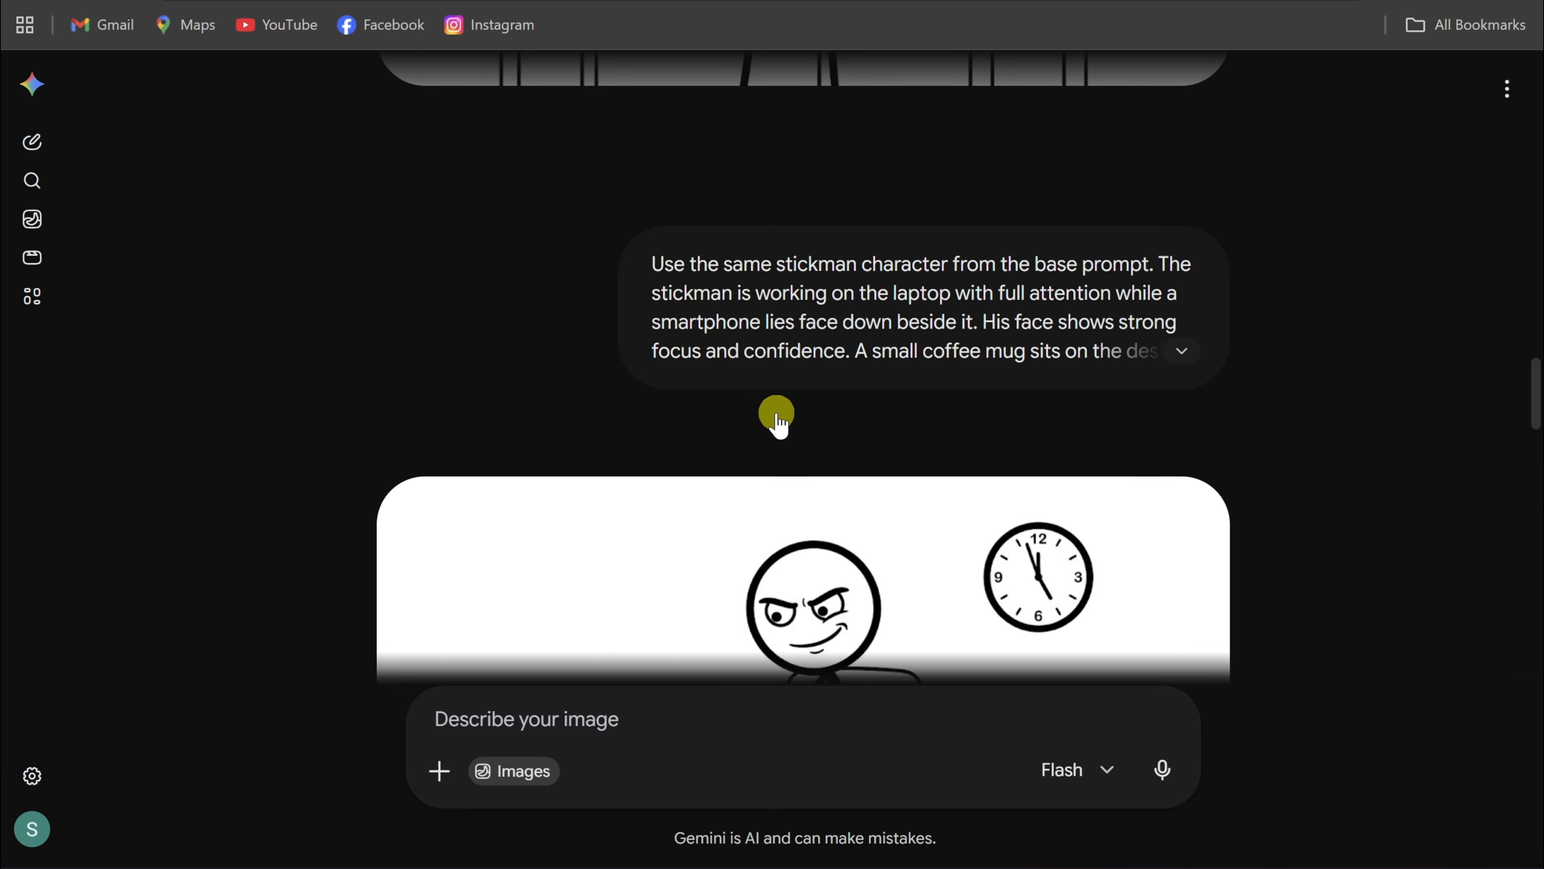
scroll(779, 420, "down", 20)
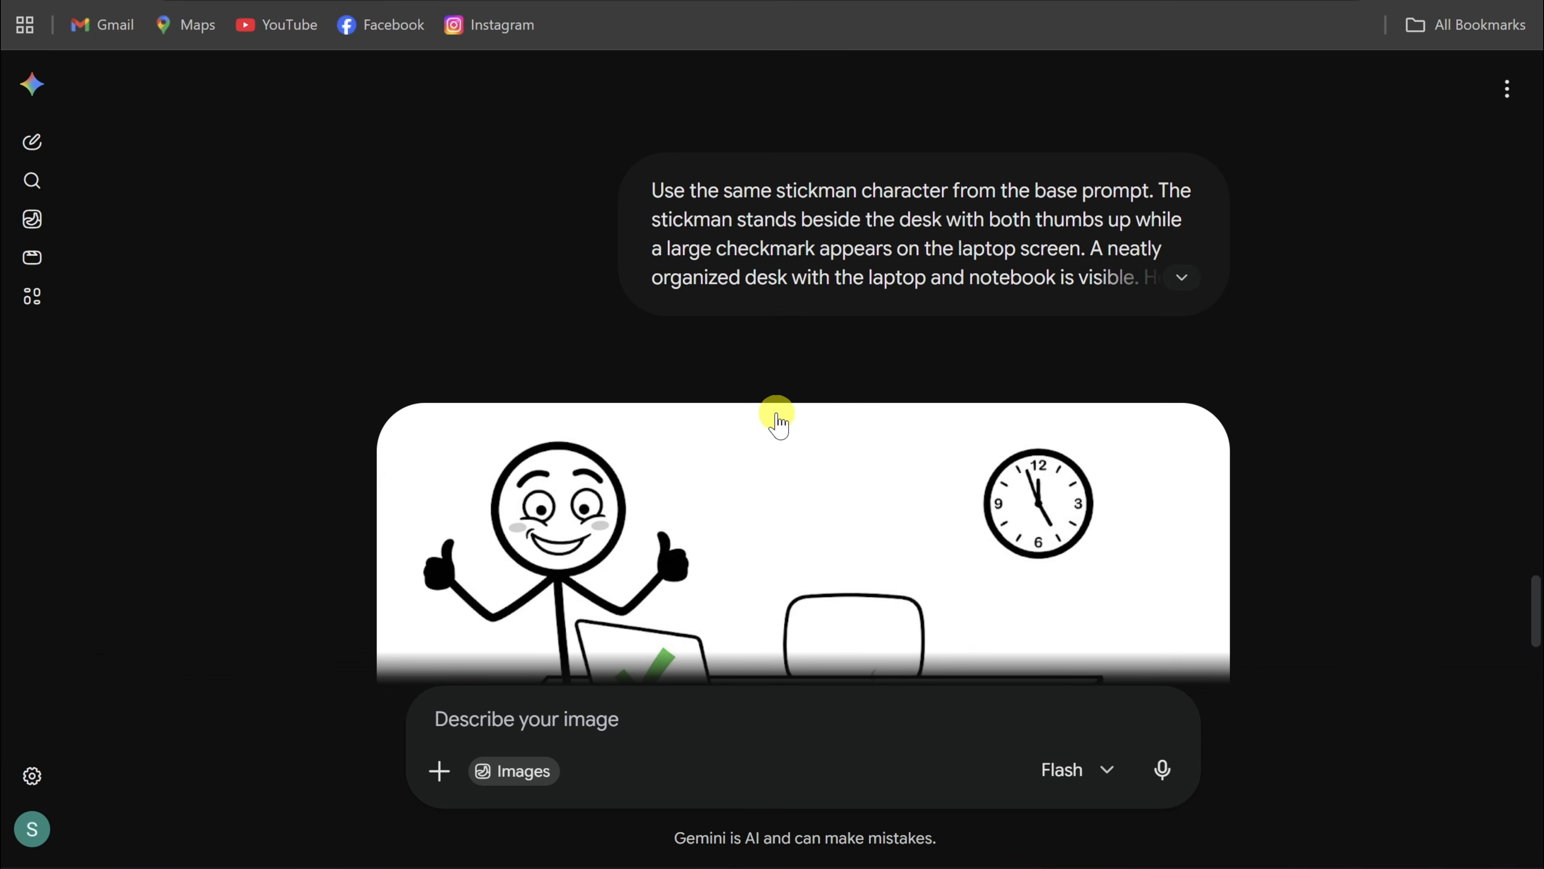
scroll(778, 420, "down", 3)
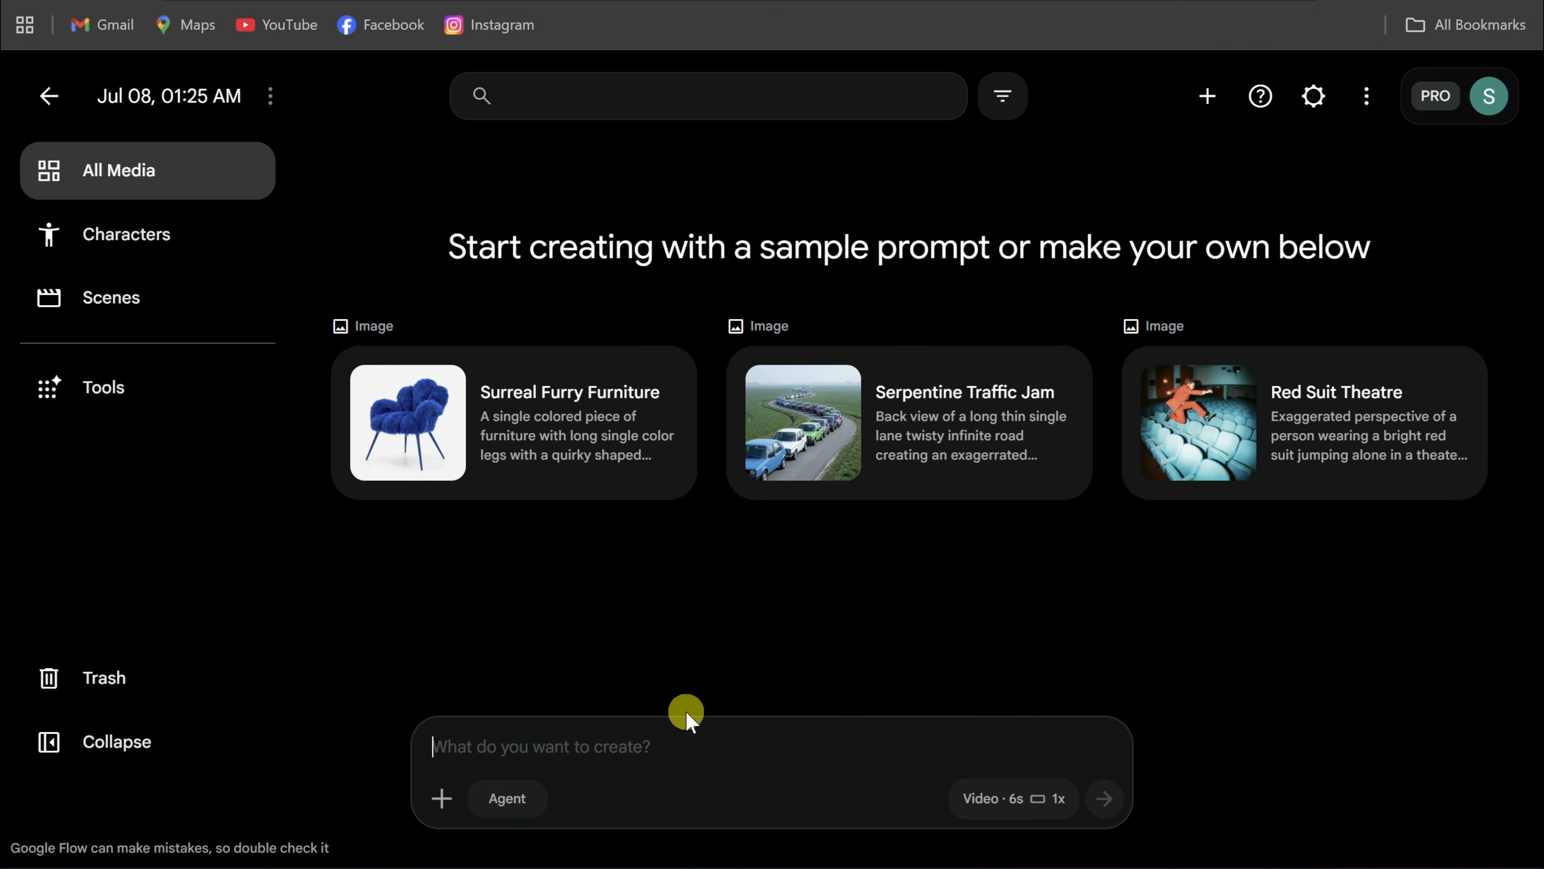
- In Google Flow, upload the Scene 1 image Gemini_Generated_Image_70k4k570k4k570k4 as the reference for the video prompt
left_click(442, 799)
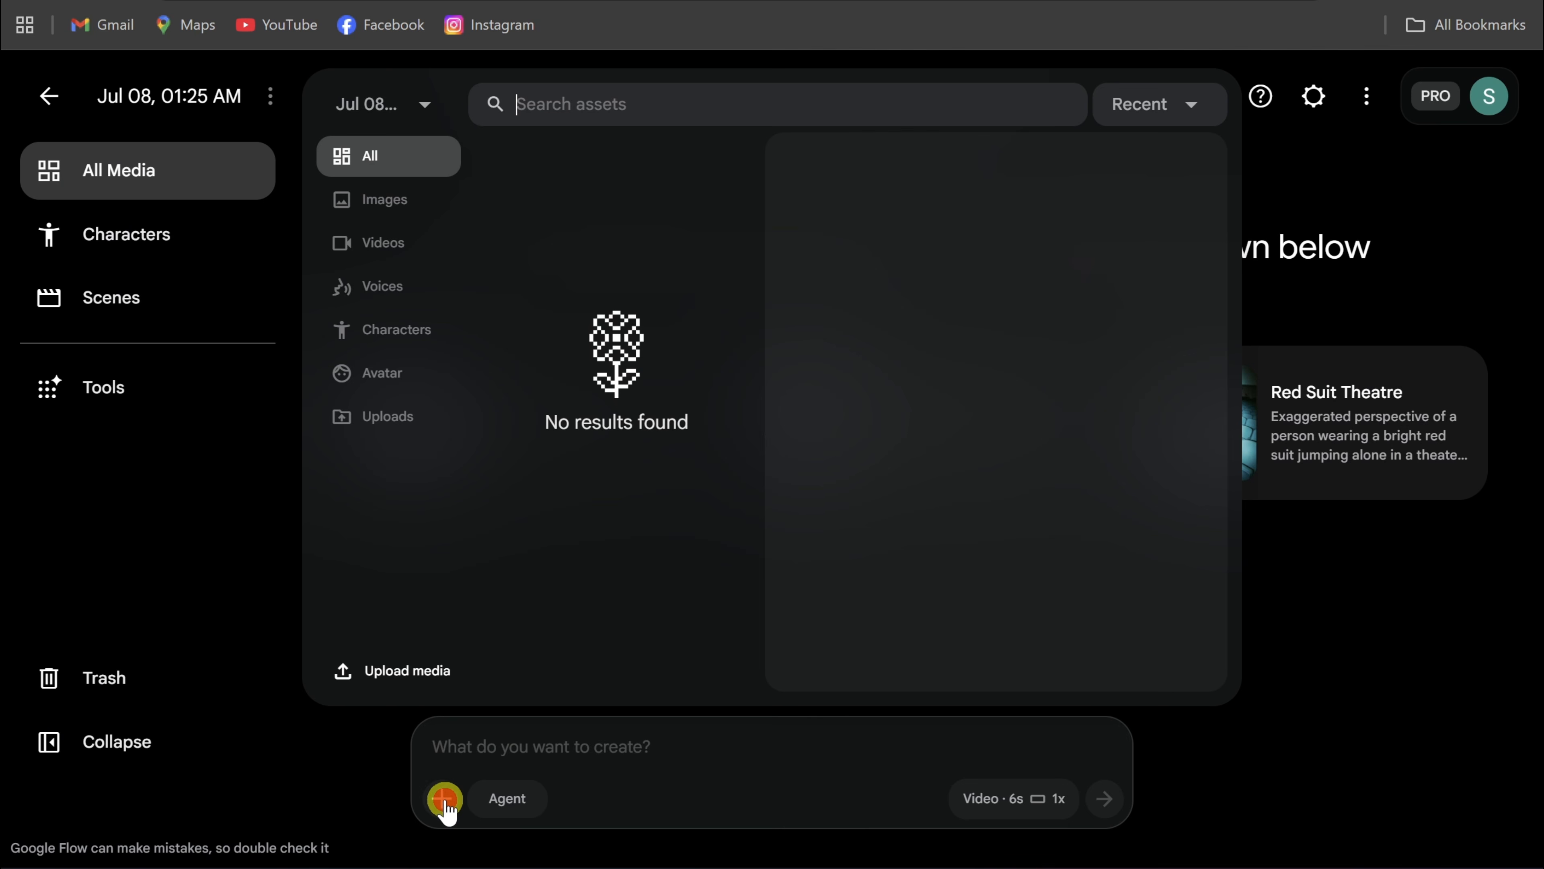
left_click(425, 672)
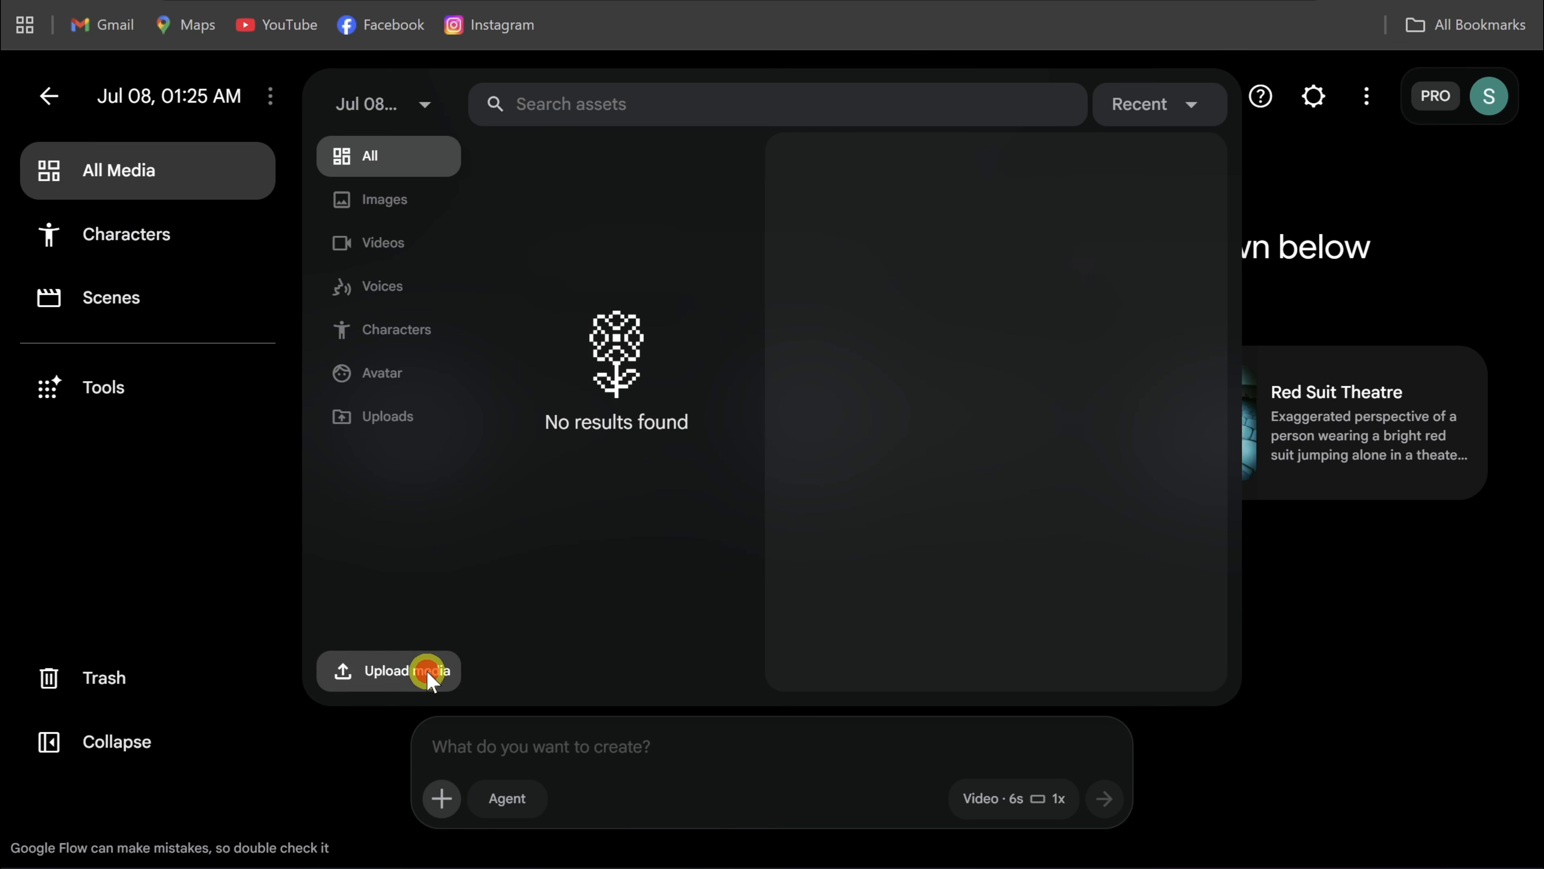
left_click(345, 250)
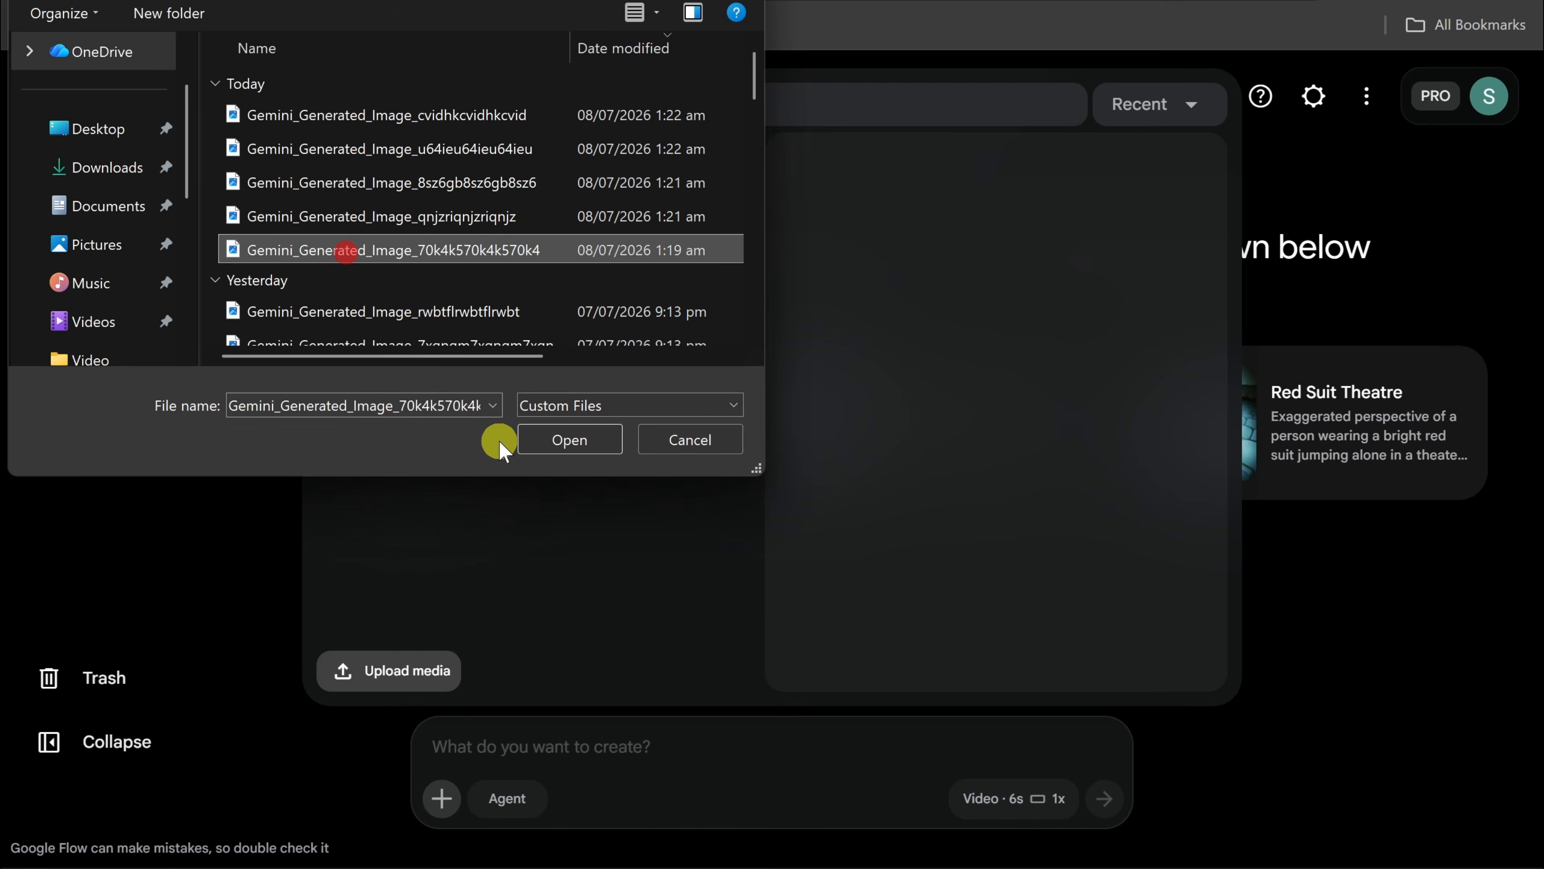
left_click(540, 438)
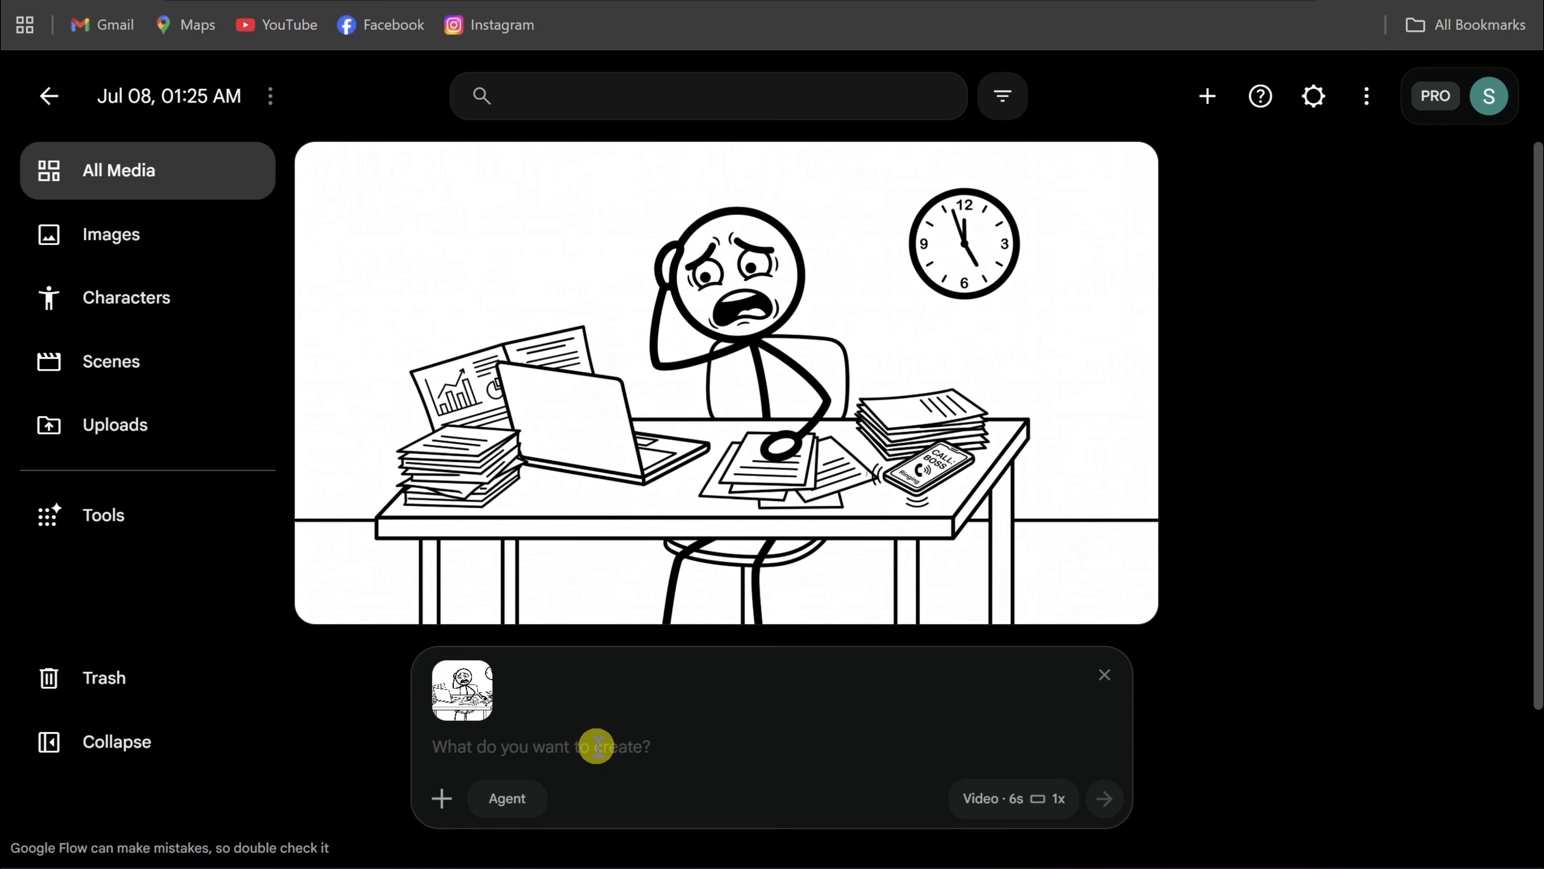
- Copy the Scene 1 motion prompt from Part 2 of the ChatGPT response and paste it into the Flow video prompt
left_click(125, 5)
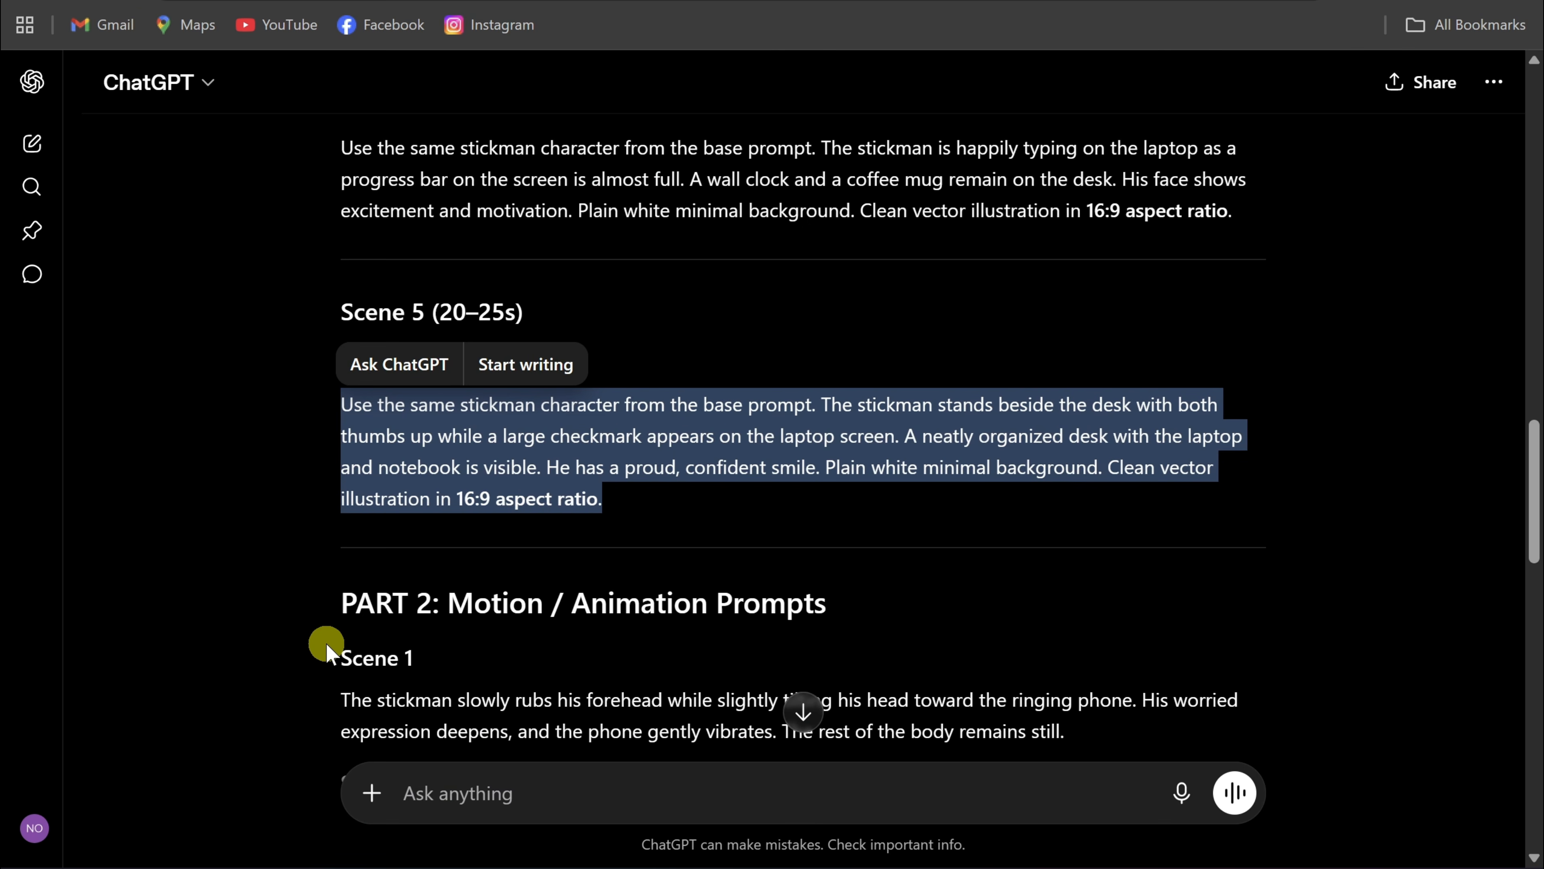
scroll(322, 649, "down", 4)
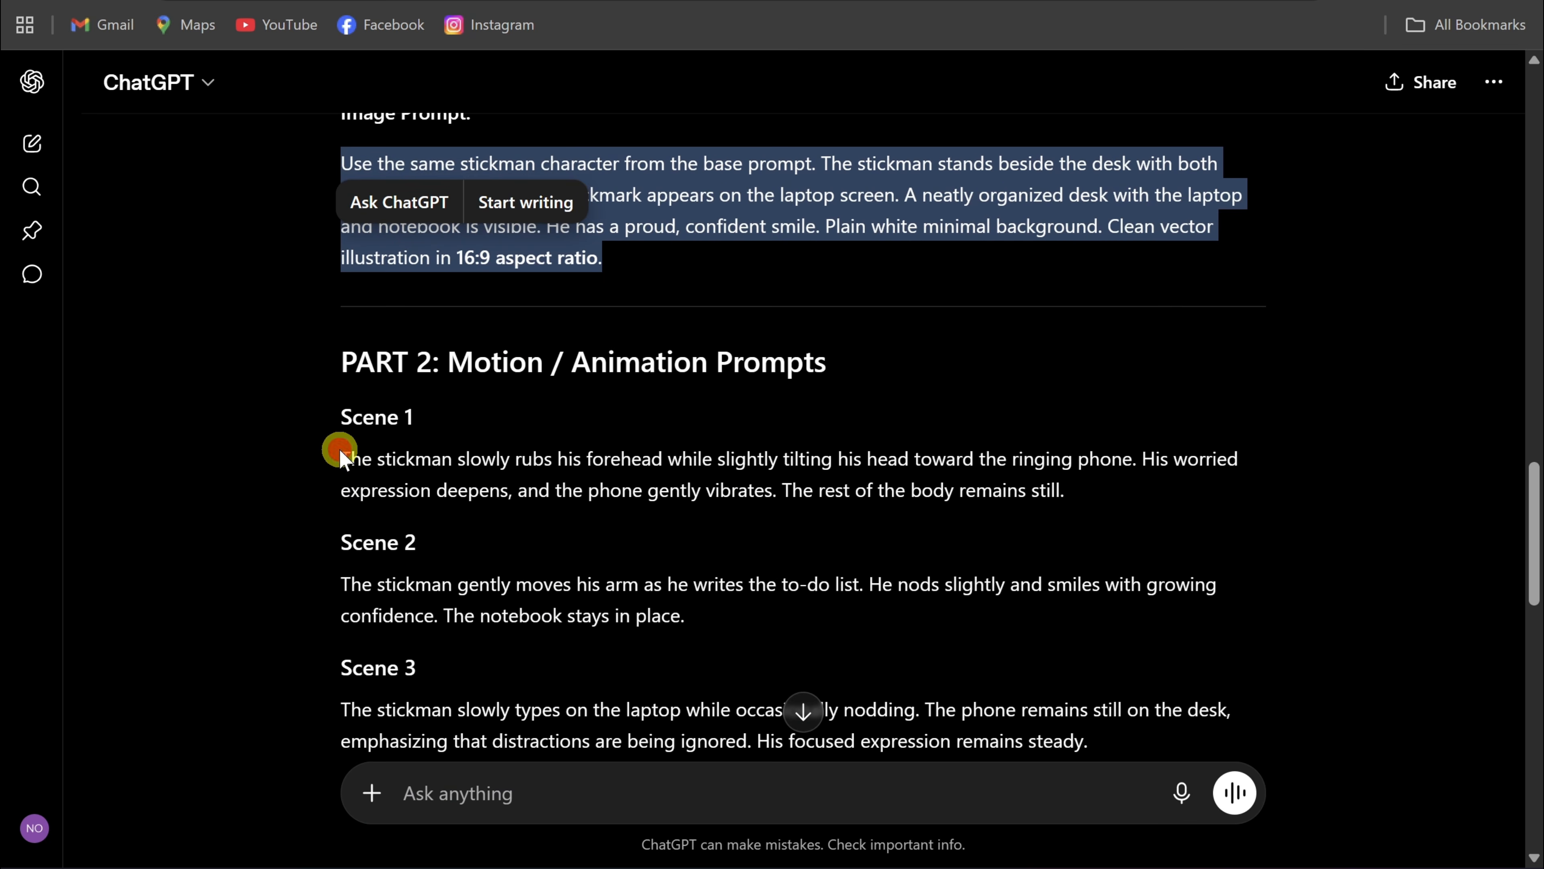
left_click_drag(341, 456, 1064, 490)
right_click(1066, 491)
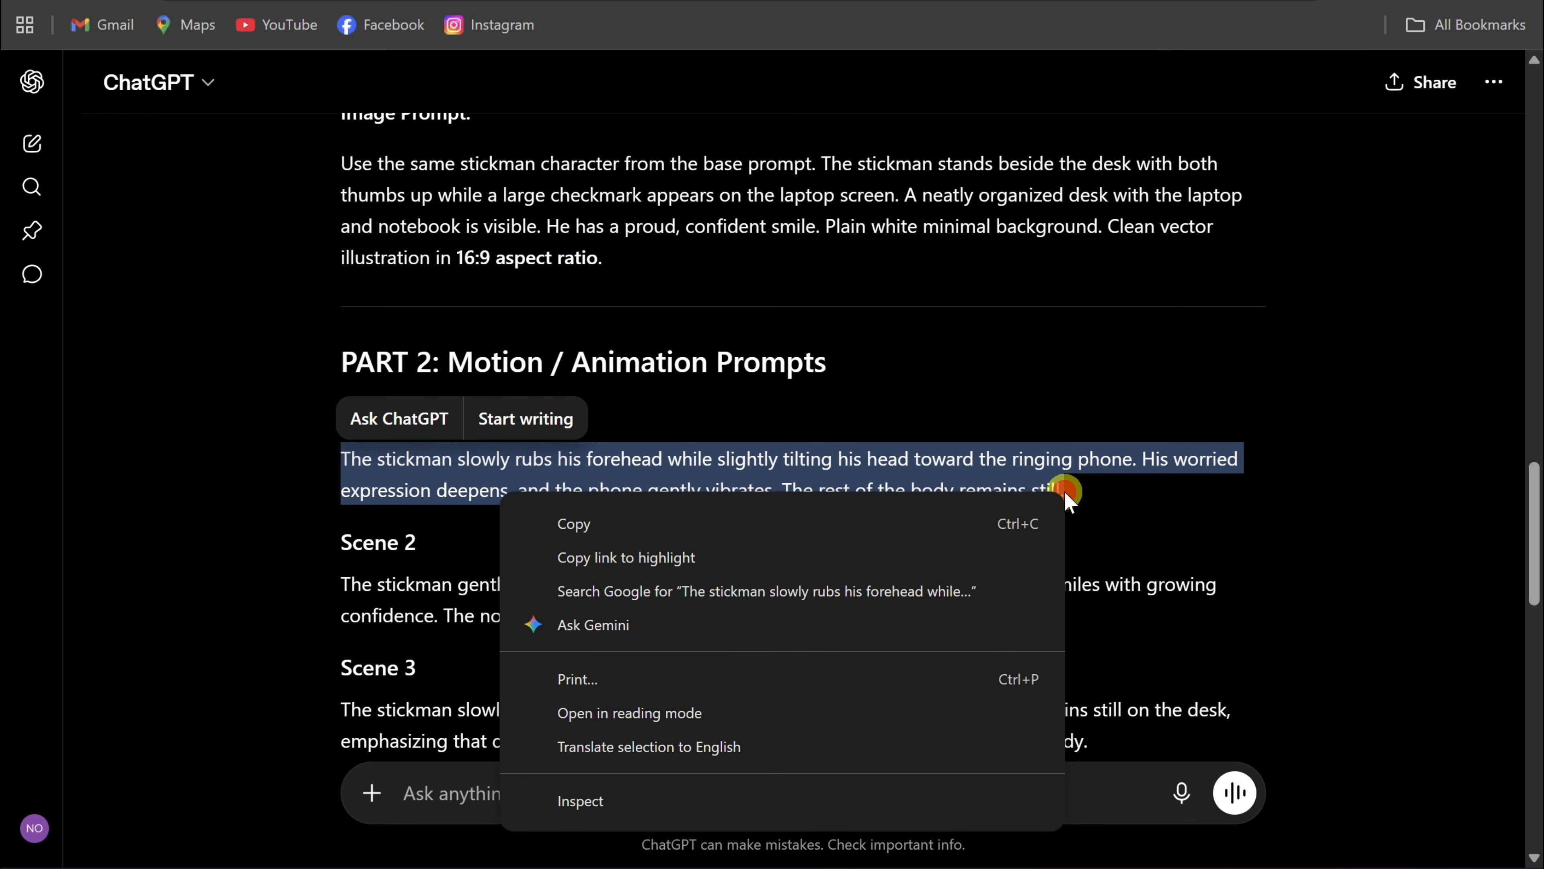
left_click(628, 522)
key("ctrl+Tab")
left_click(502, 745)
key("ctrl+v")
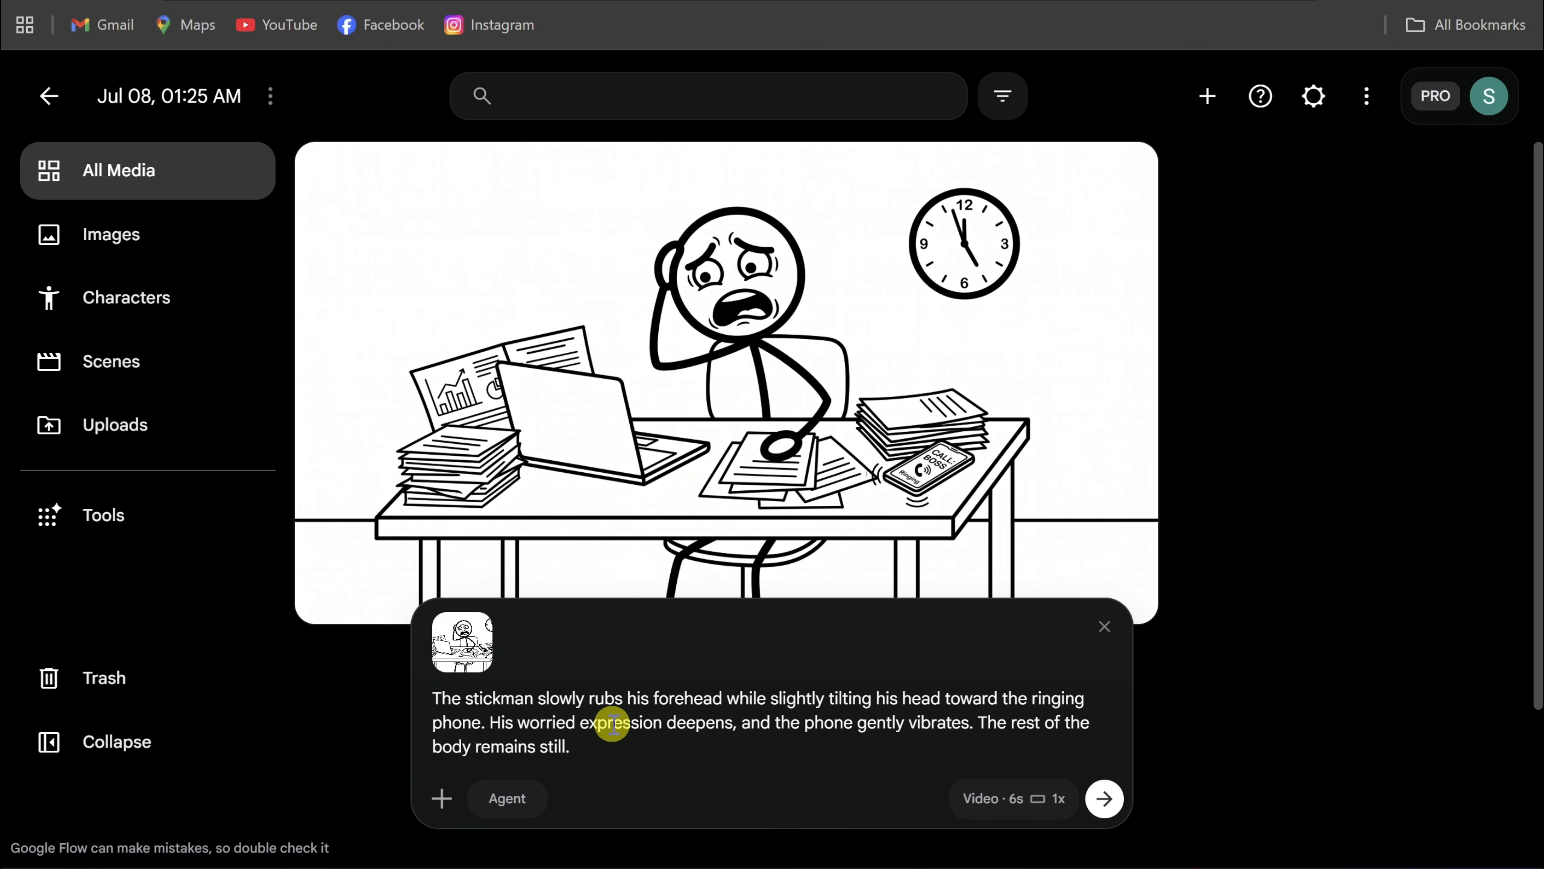
- Check the video generation settings and generate the Scene 1 clip from the attached image and motion prompt
left_click(1063, 798)
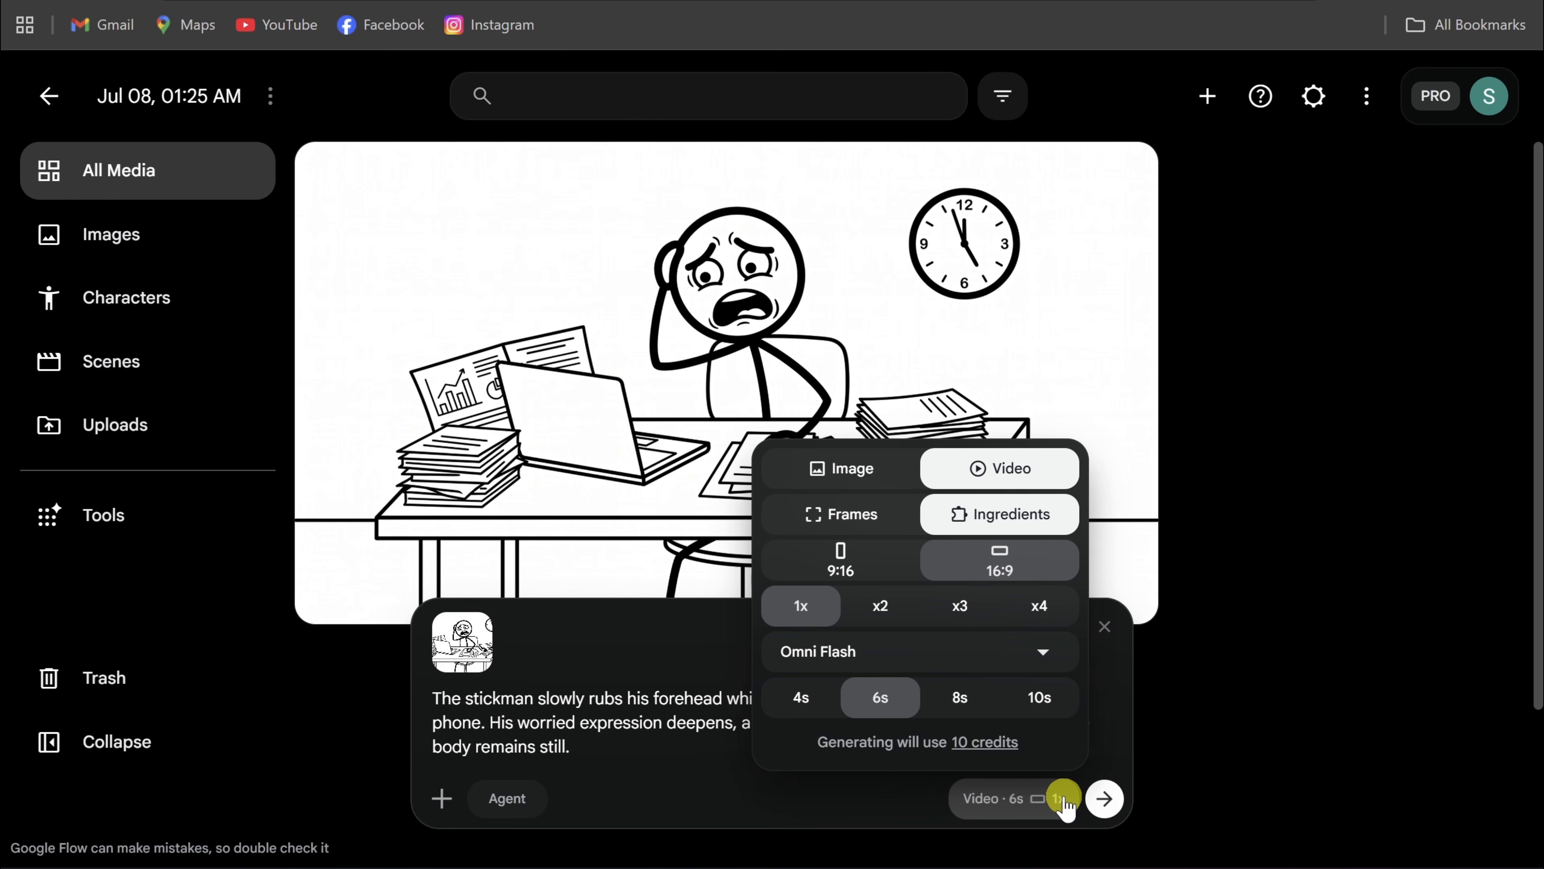
left_click(1064, 800)
left_click(1103, 798)
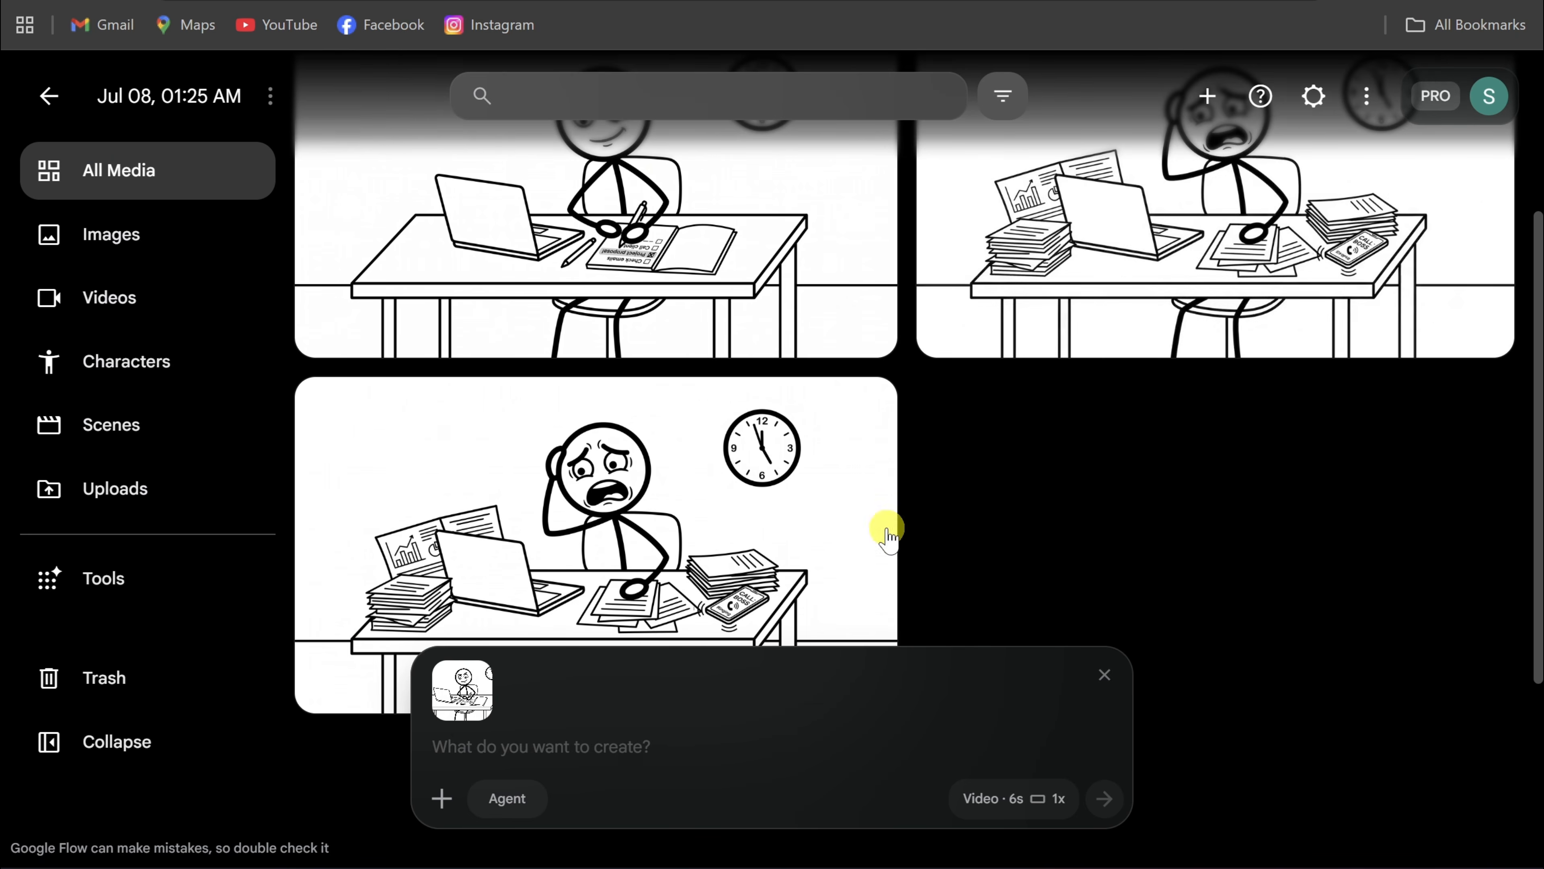
- Paste the Scene 2 motion prompt about writing the to-do list for the attached image and generate the clip
scroll(887, 535, "down", 2)
left_click(554, 743)
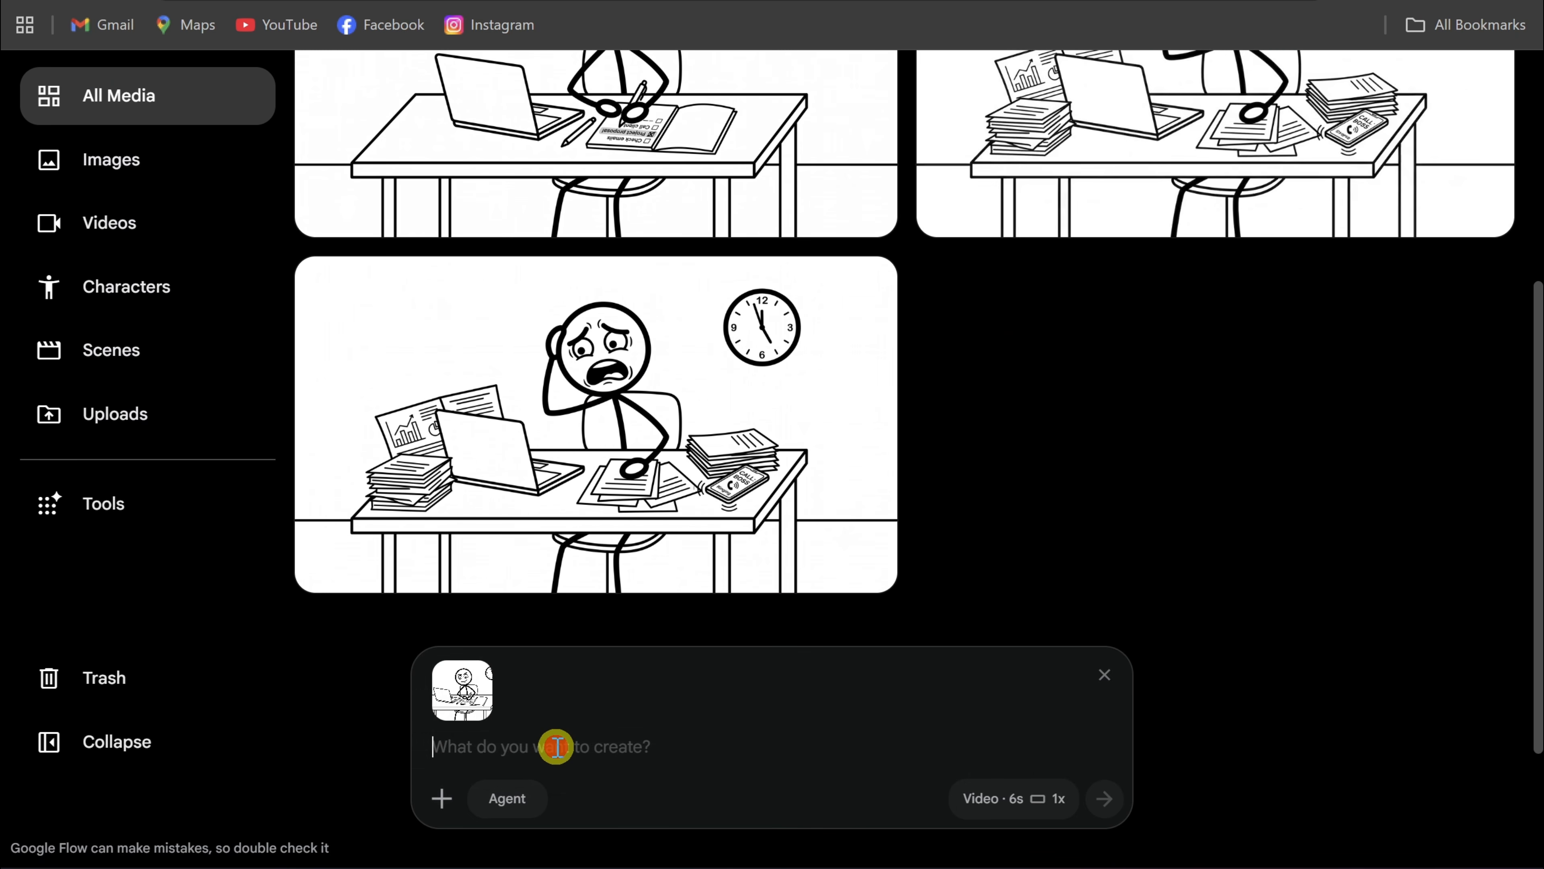
key("ctrl+v")
left_click(1103, 798)
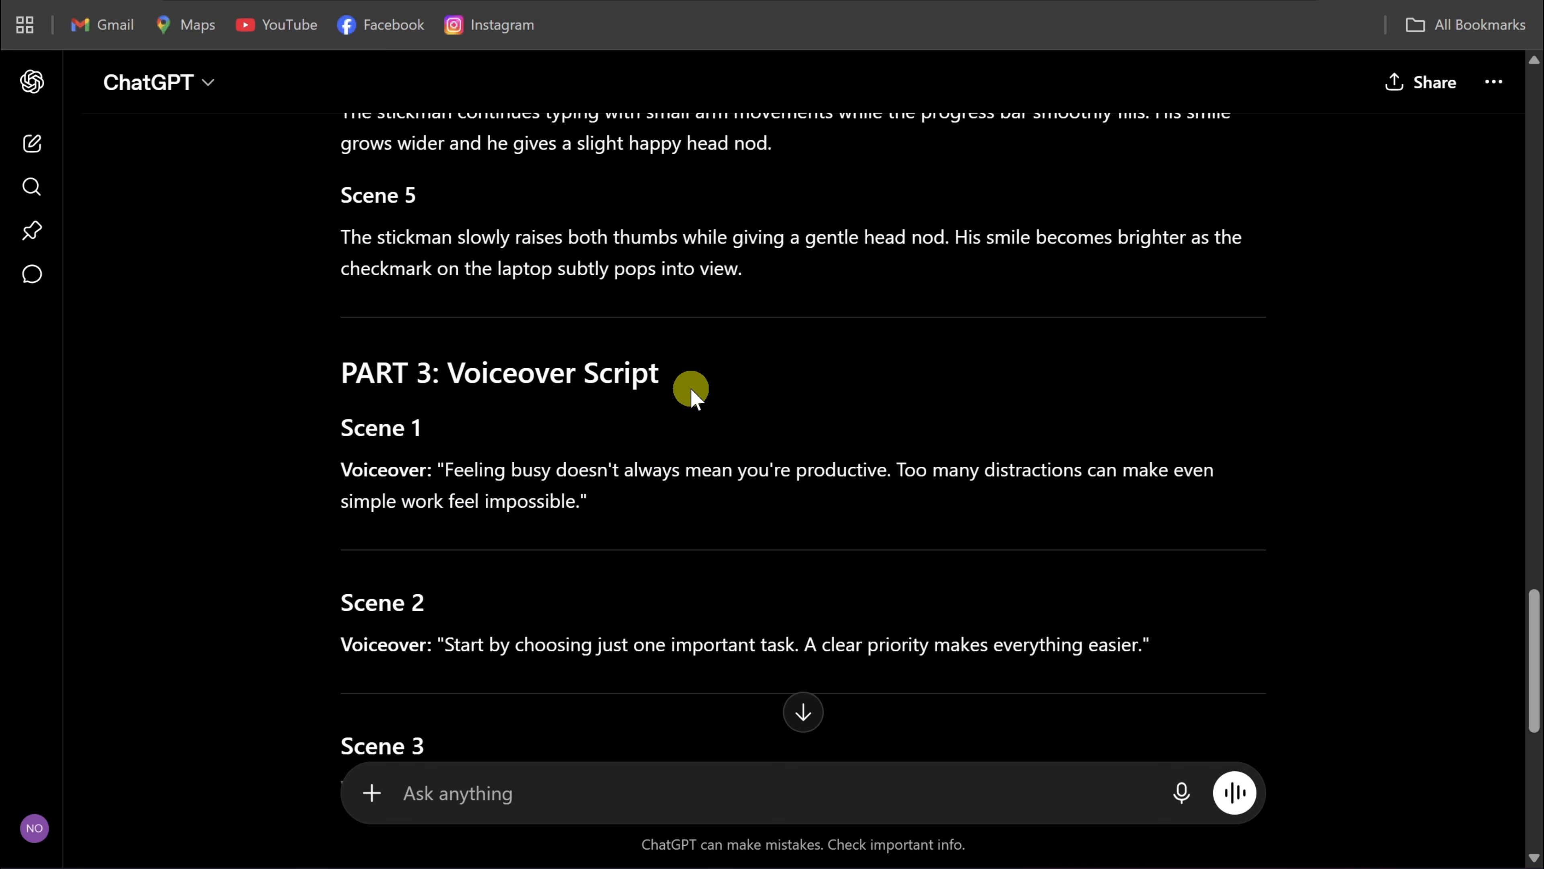
- Switch to ChatGPT and examine the scene voiceovers under Part 3: Voiceover Script
left_click_drag(693, 395, 296, 390)
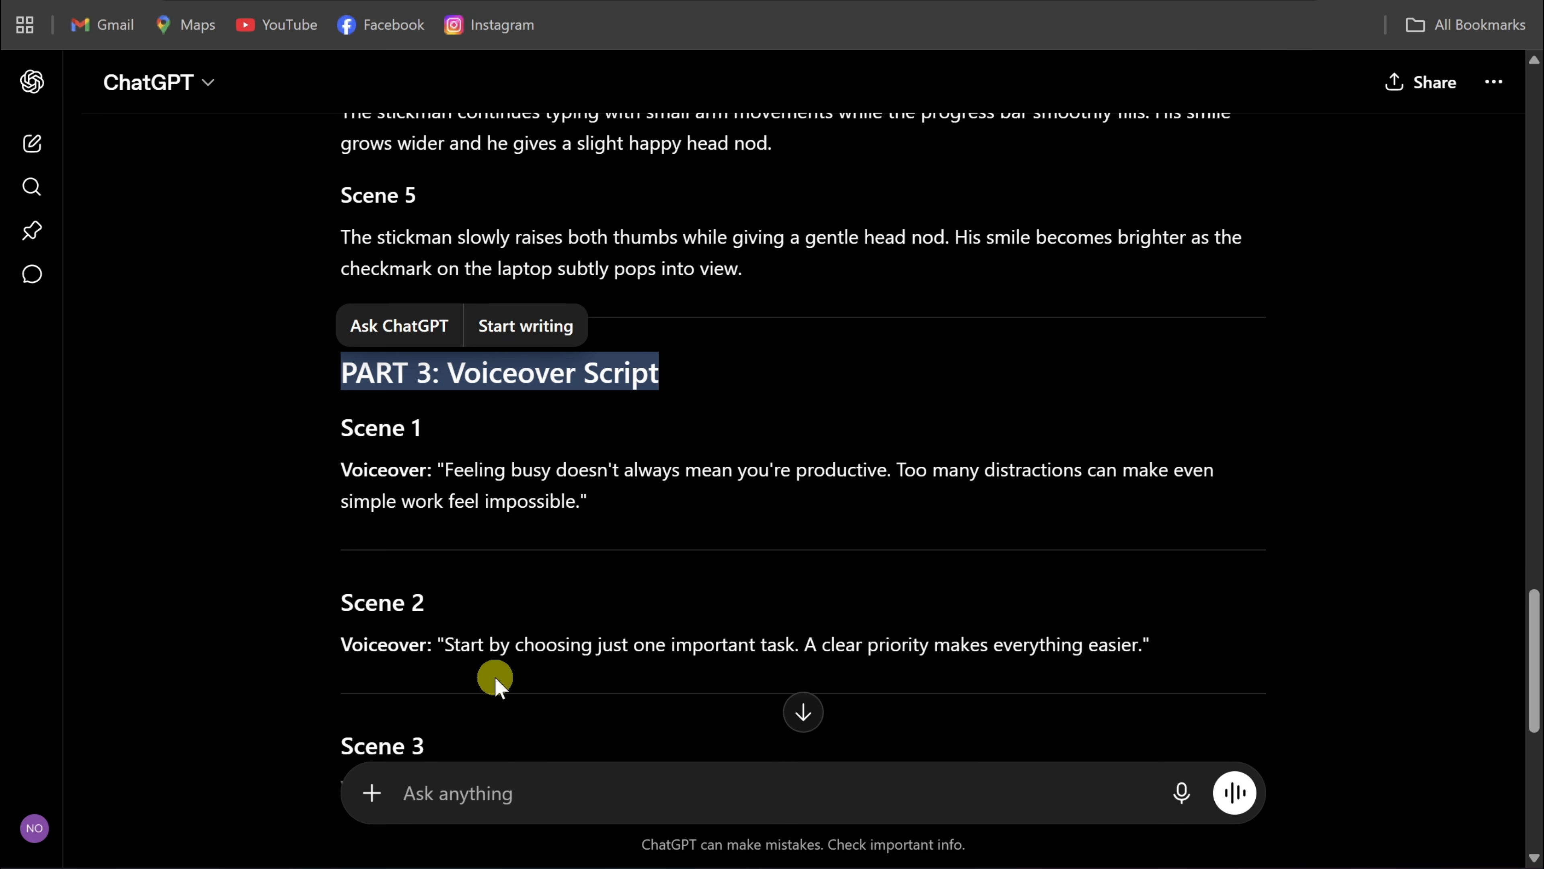
scroll(496, 681, "down", 3)
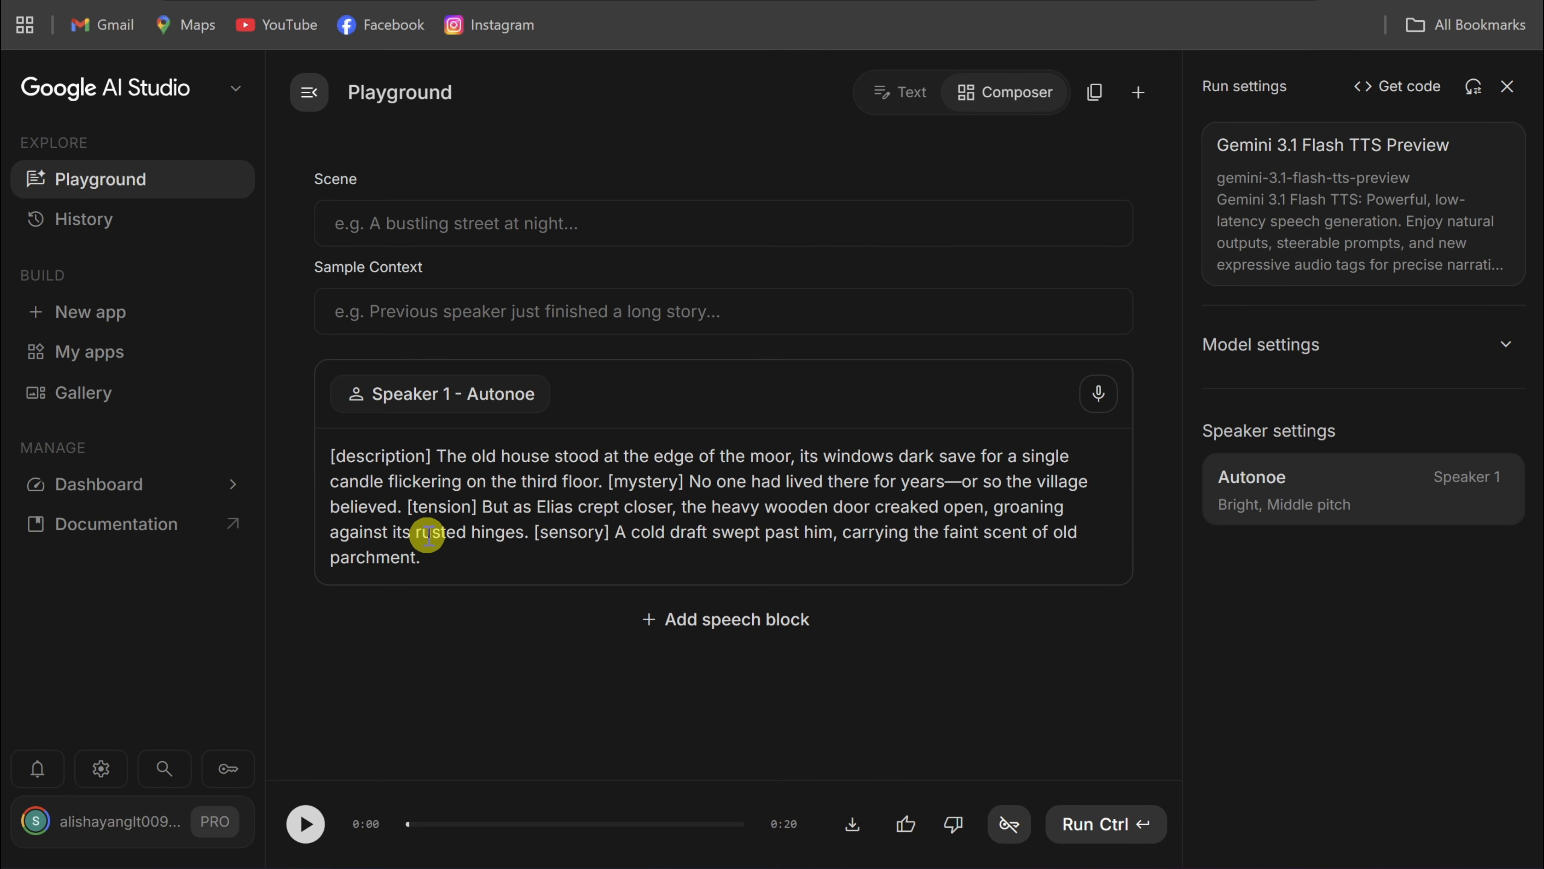
- In Google AI Studio, set the Speaker 1 voice to Leda and generate the speech audio
left_click(1289, 499)
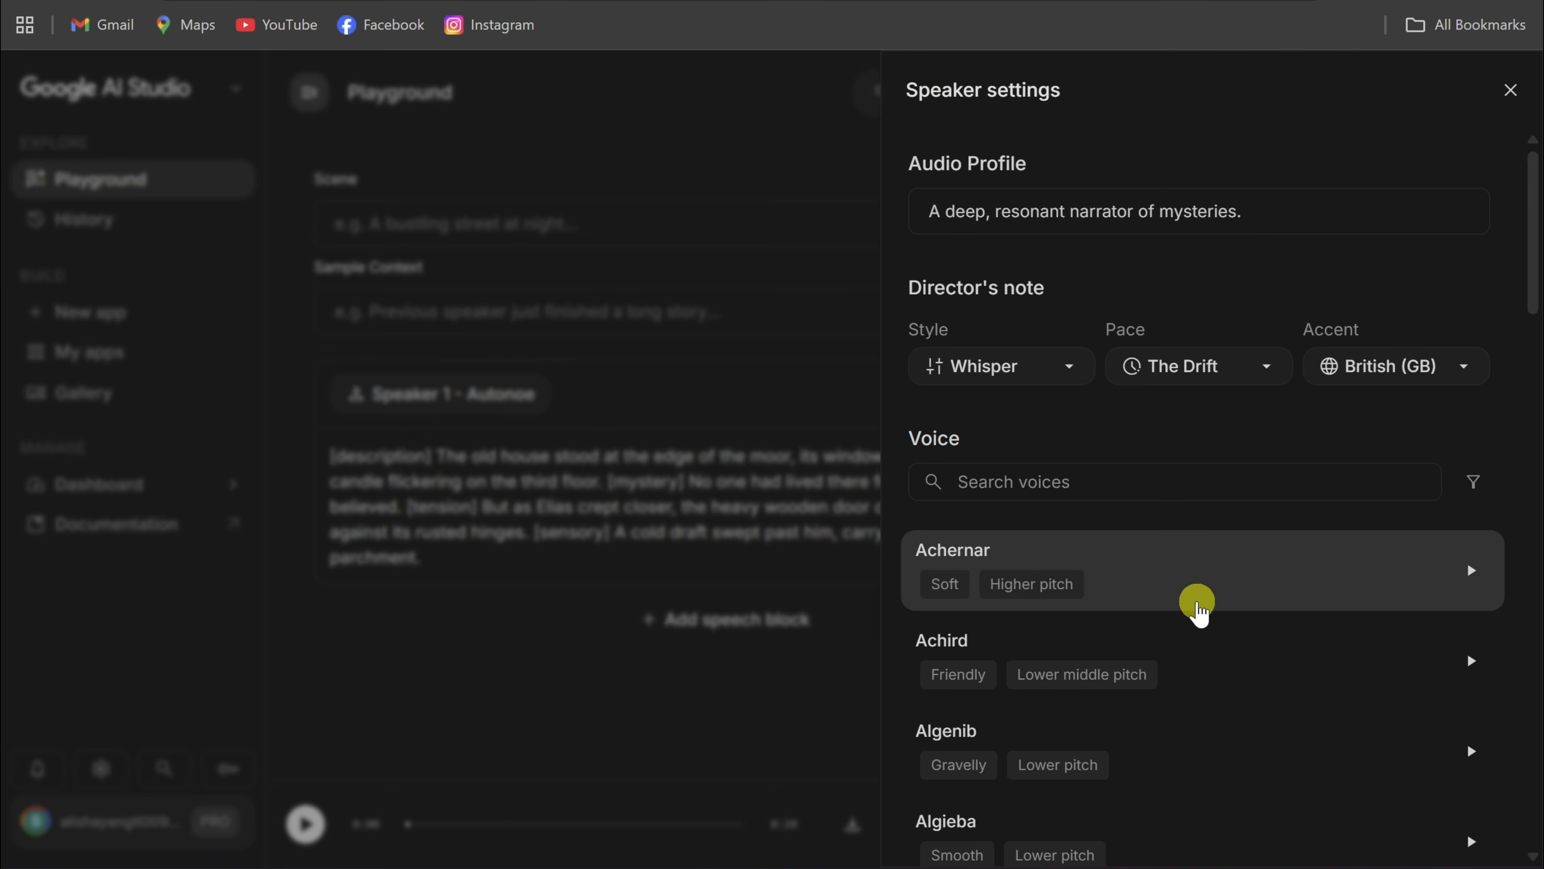
scroll(1196, 605, "down", 4)
scroll(1197, 605, "down", 12)
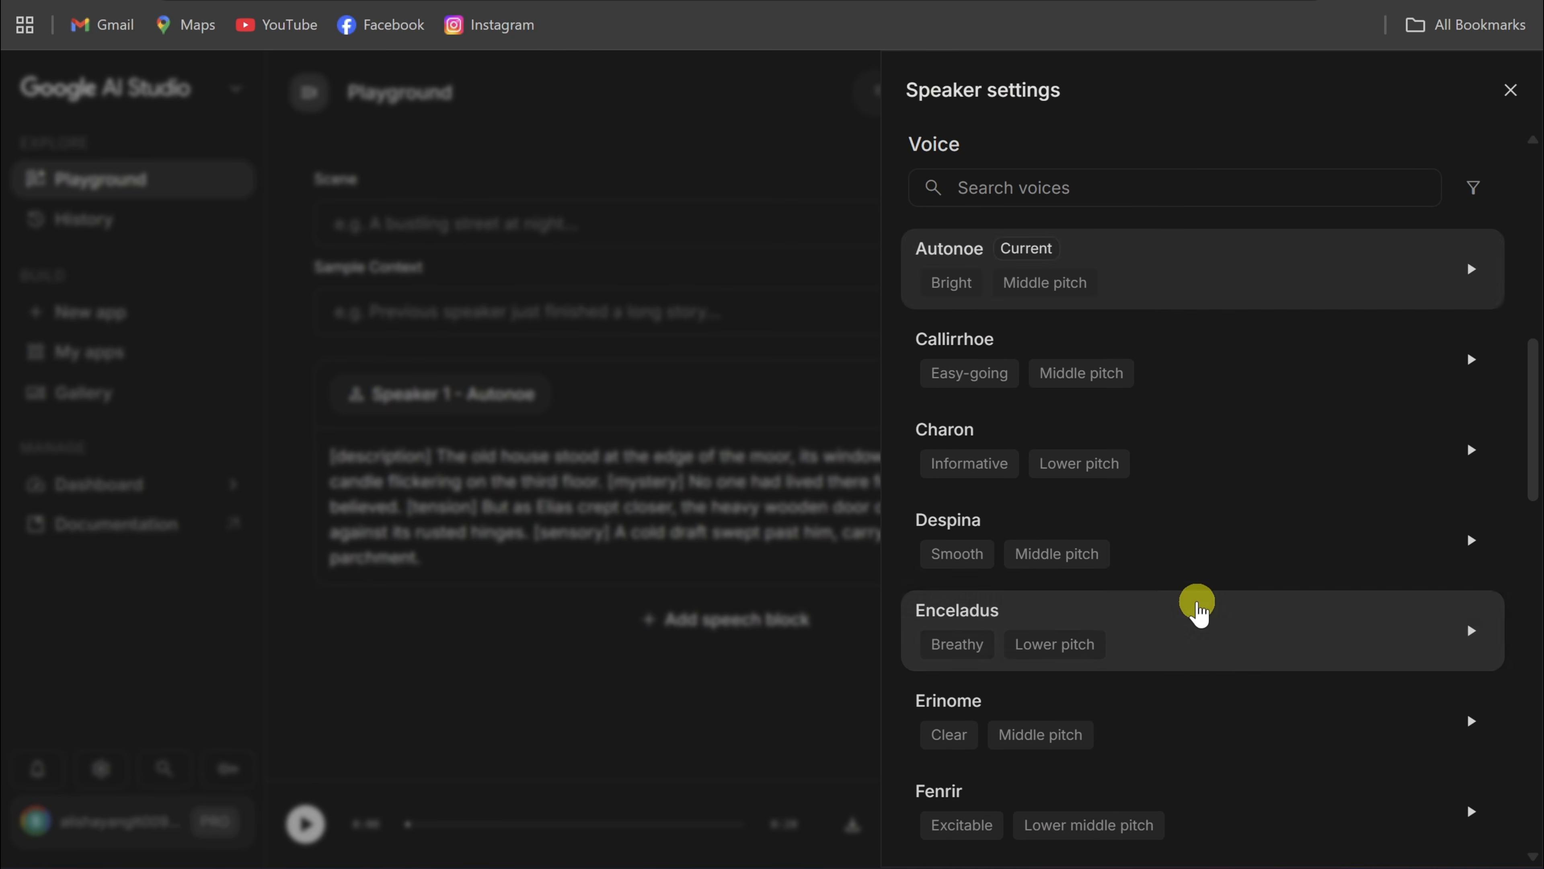
scroll(1196, 607, "down", 4)
scroll(1196, 610, "down", 4)
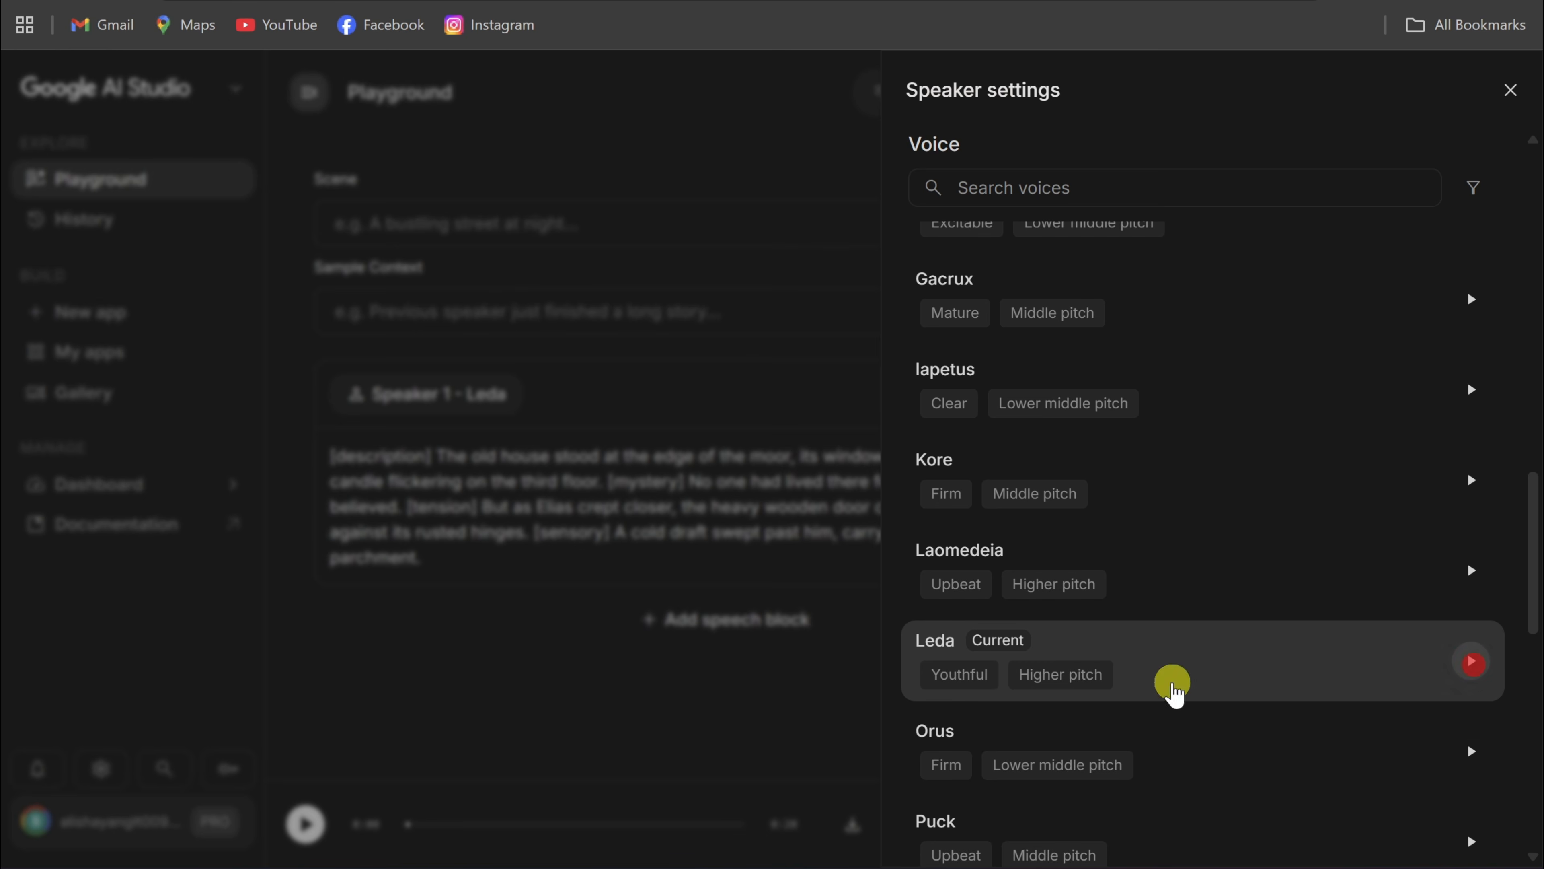
left_click(771, 698)
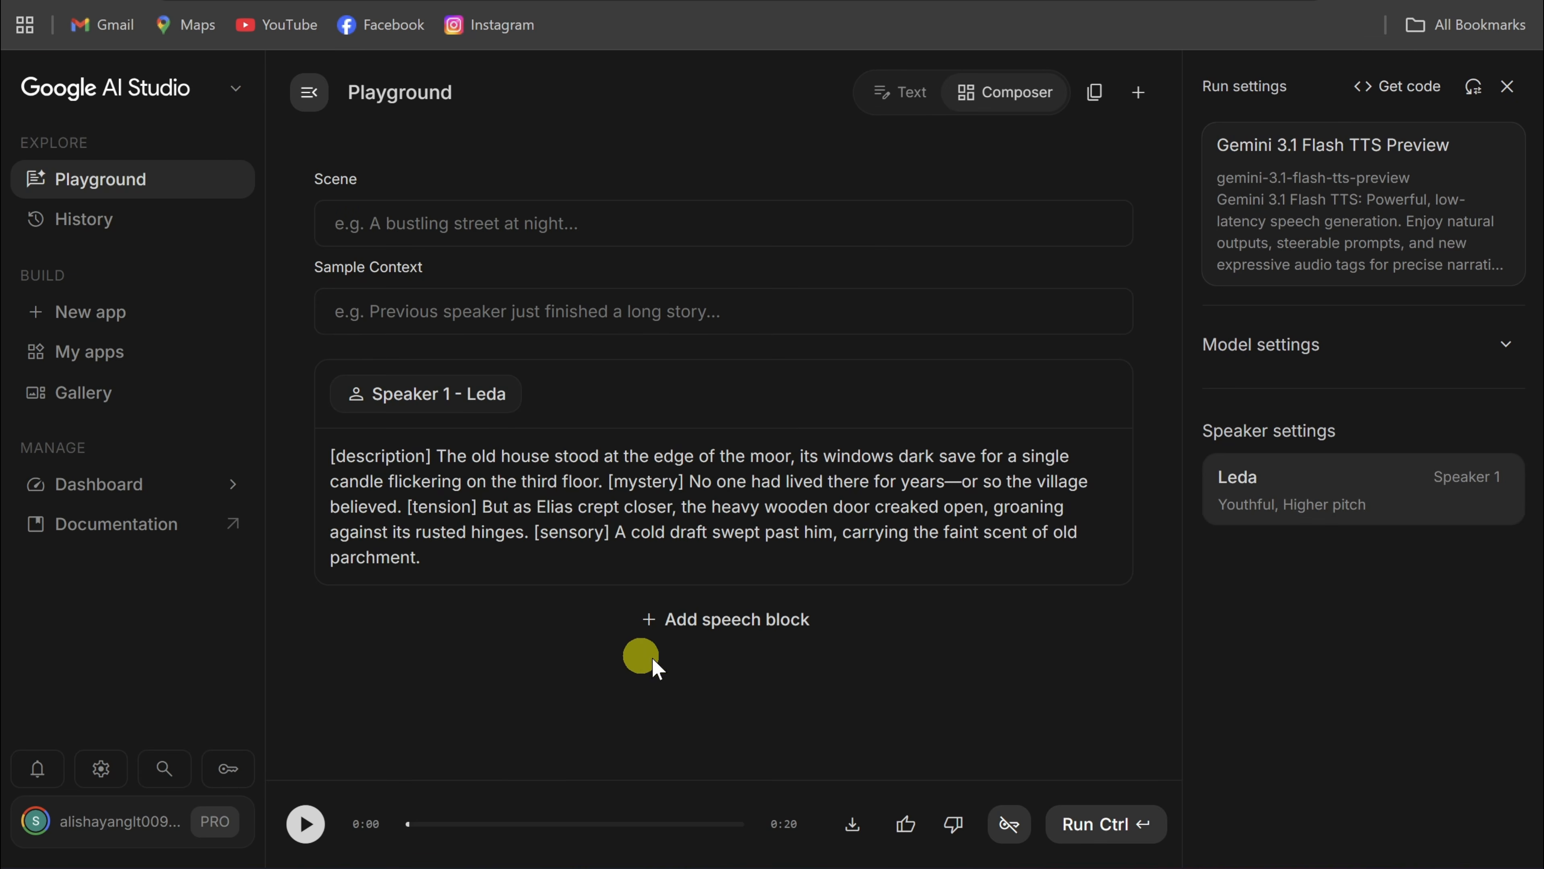
left_click(1132, 818)
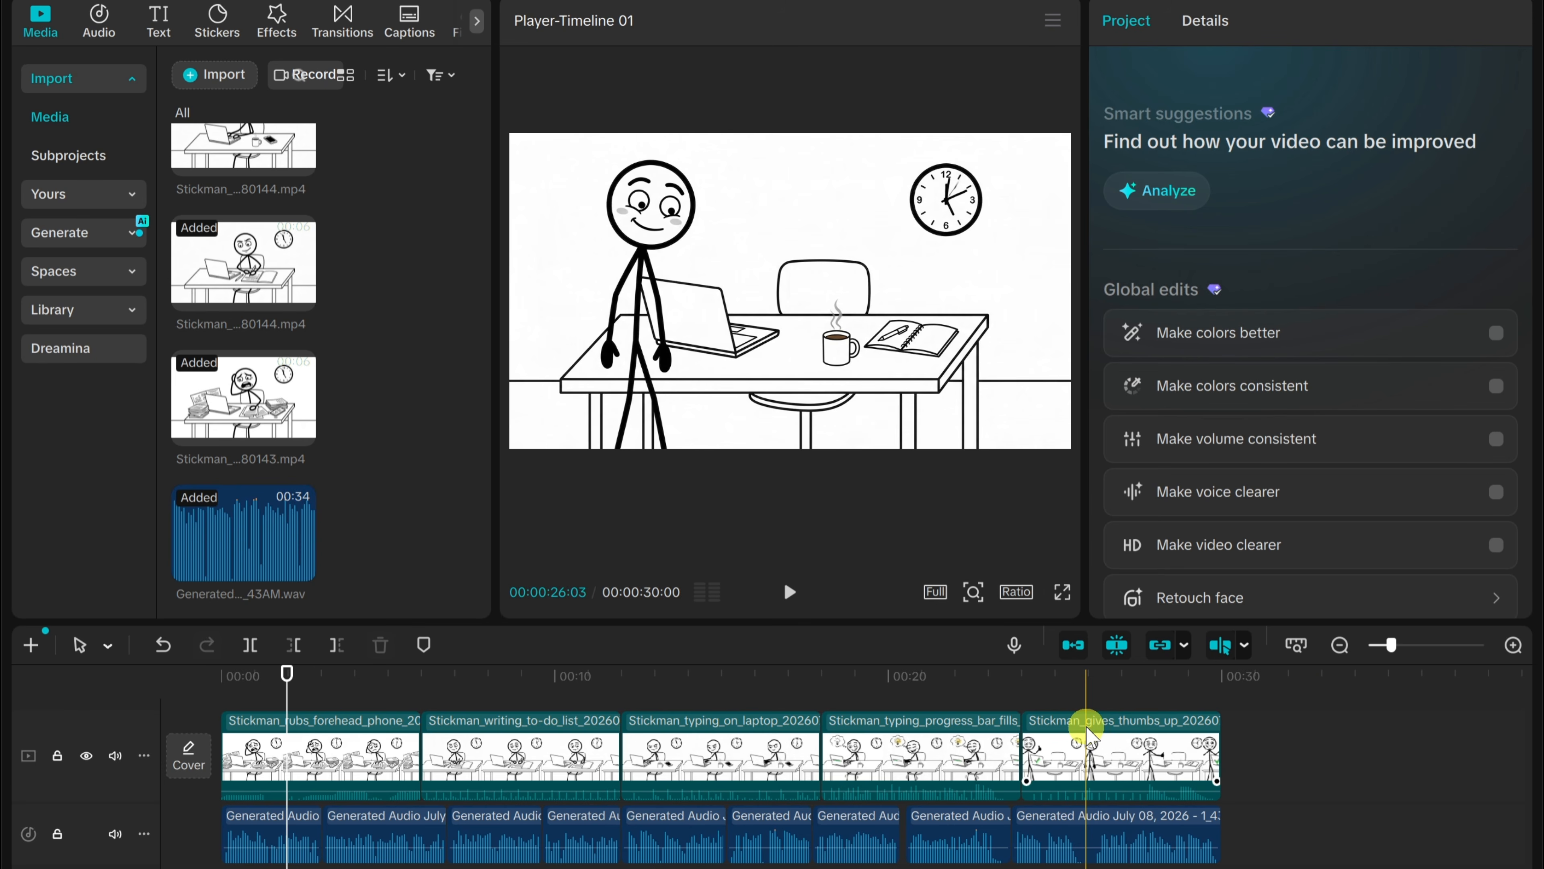
- Switch to CapCut, check the last clip on the timeline and export the video as 0708 in 4K mp4 format
left_click(1071, 713)
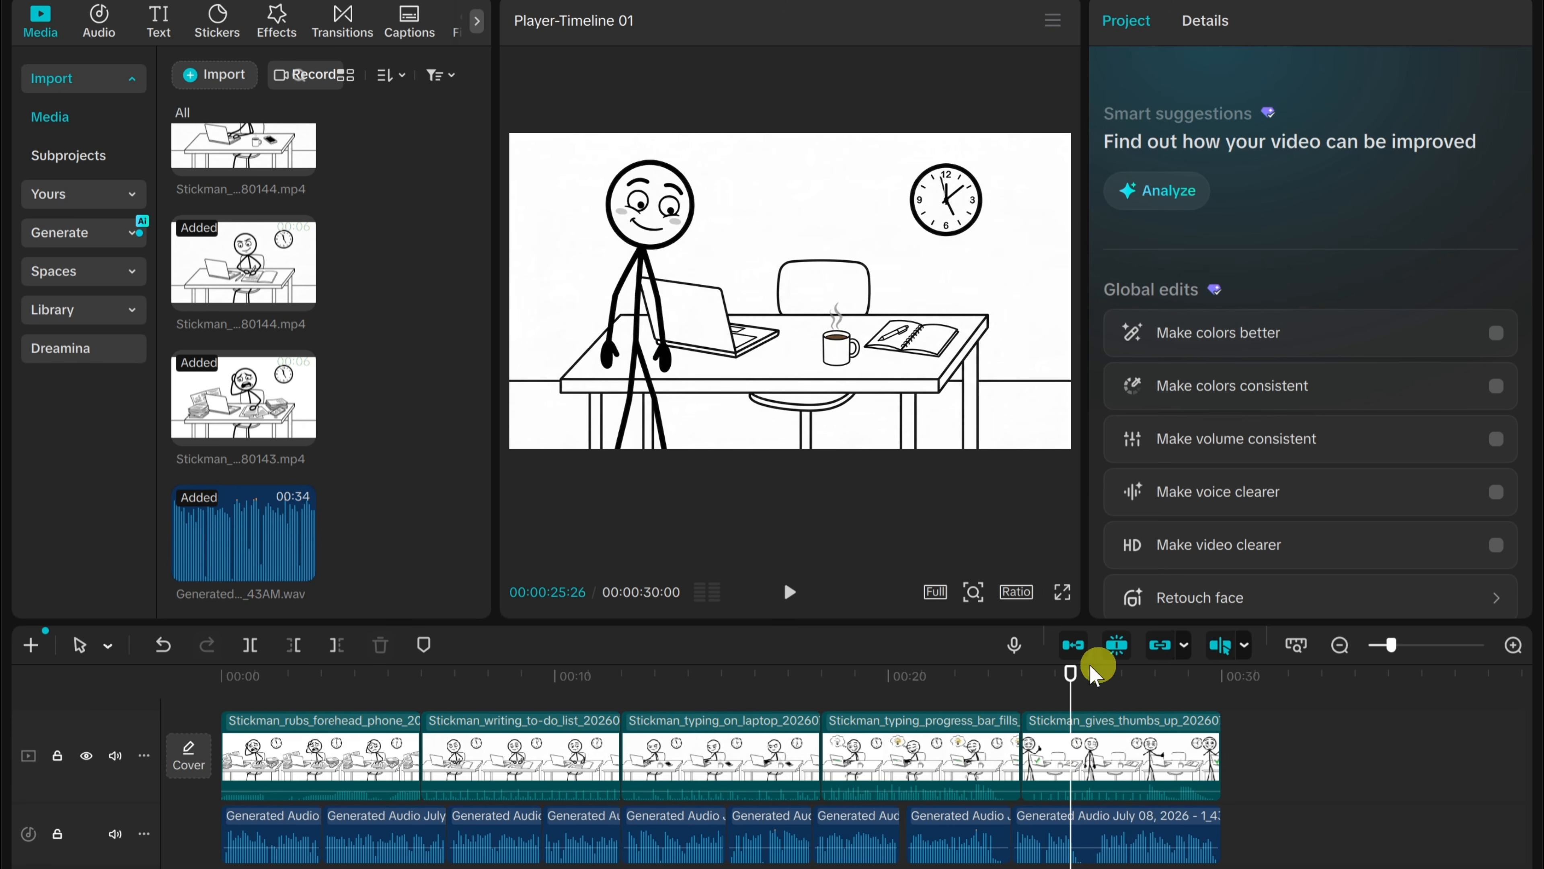
left_click(1346, 1)
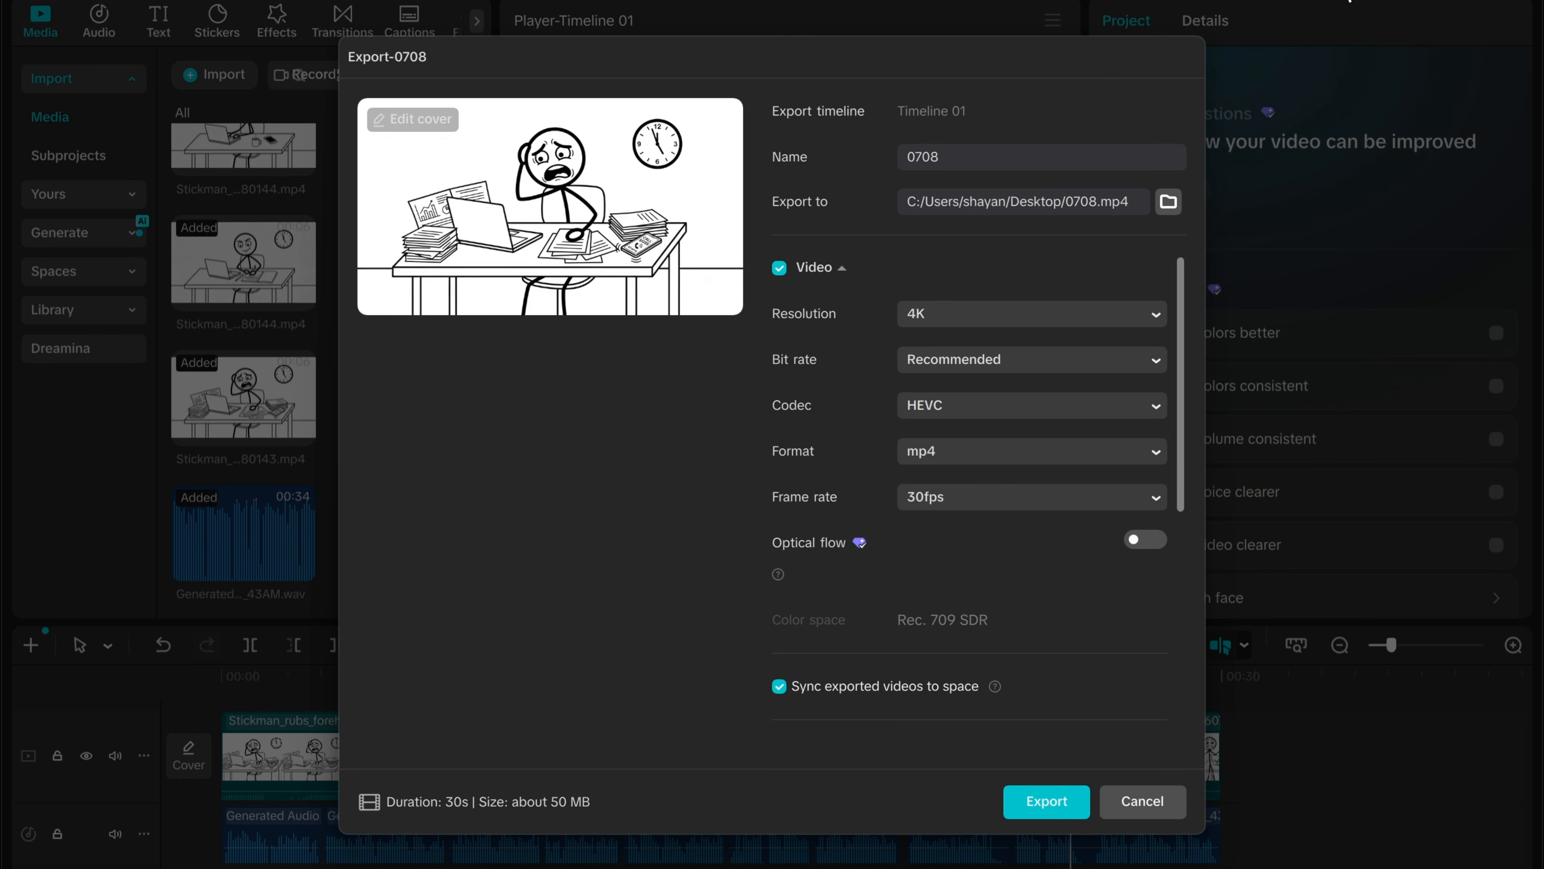
left_click(1034, 804)
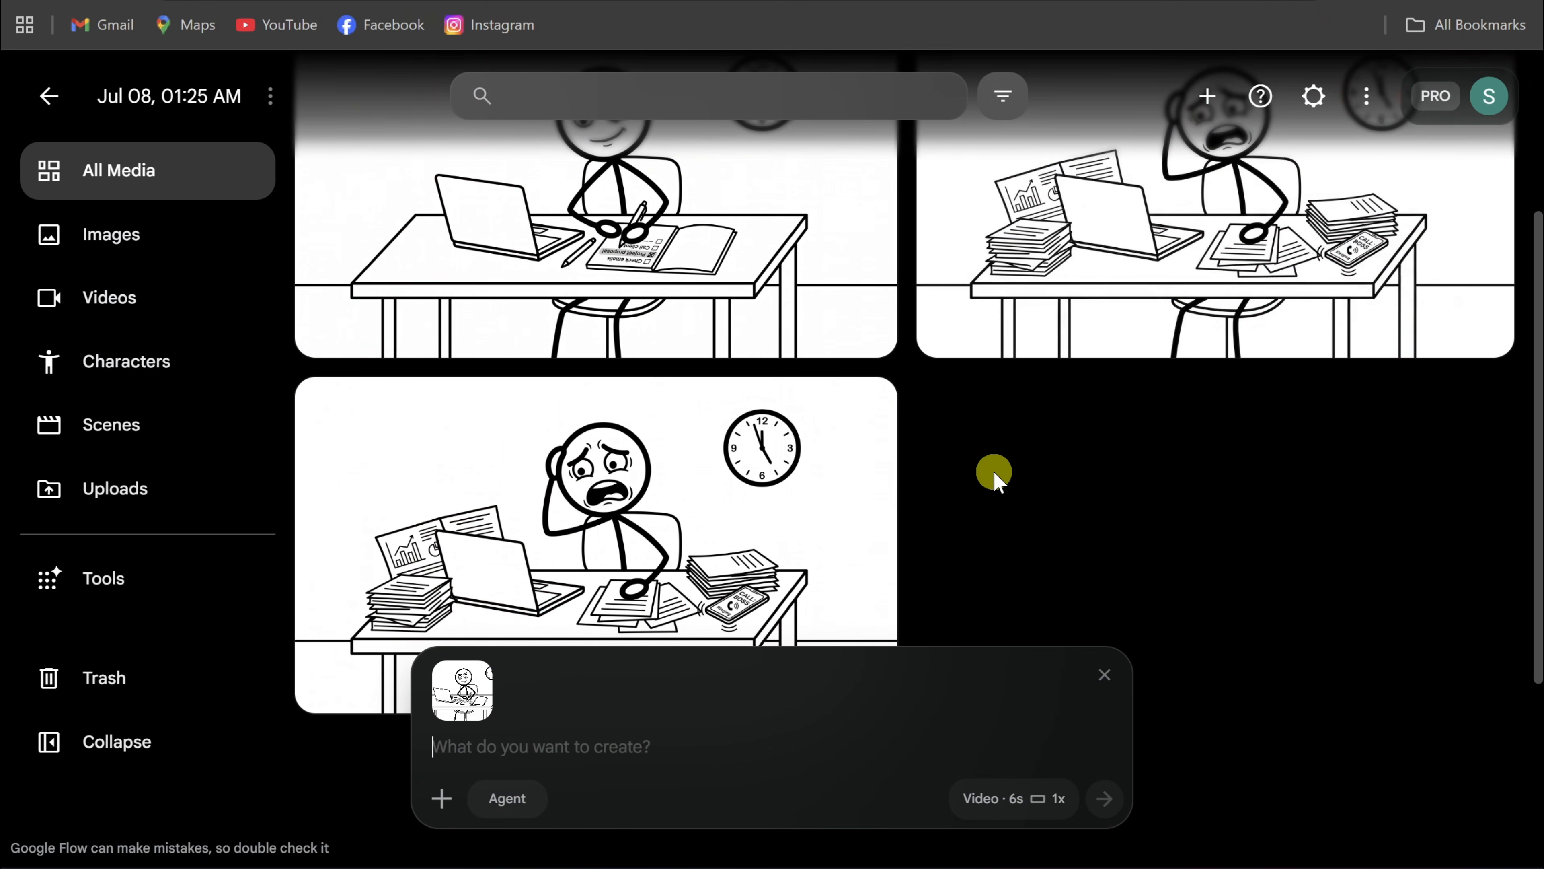
- Return to Flow, enter the Scene 2 motion prompt "The stickman gently moves his arm as he writes the to-do list…" and generate the video
scroll(620, 456, "down", 2)
left_click(555, 745)
type("The stickman gently moves his arm as he writes the to-do list. He nods slightly and smiles with growing confidence. The notebook stays in place.")
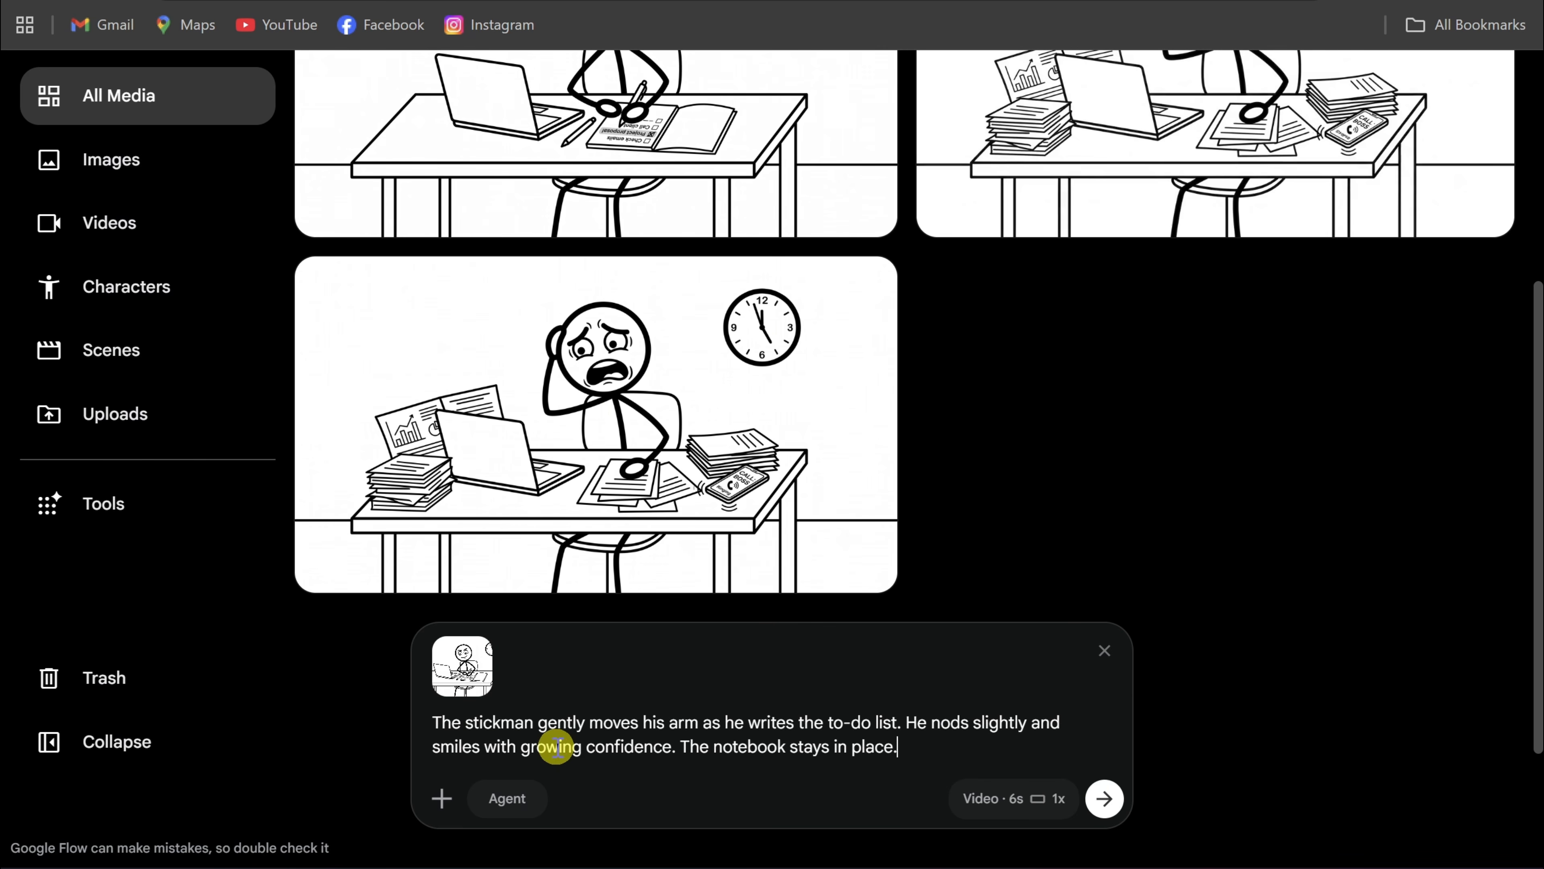
left_click(1101, 798)
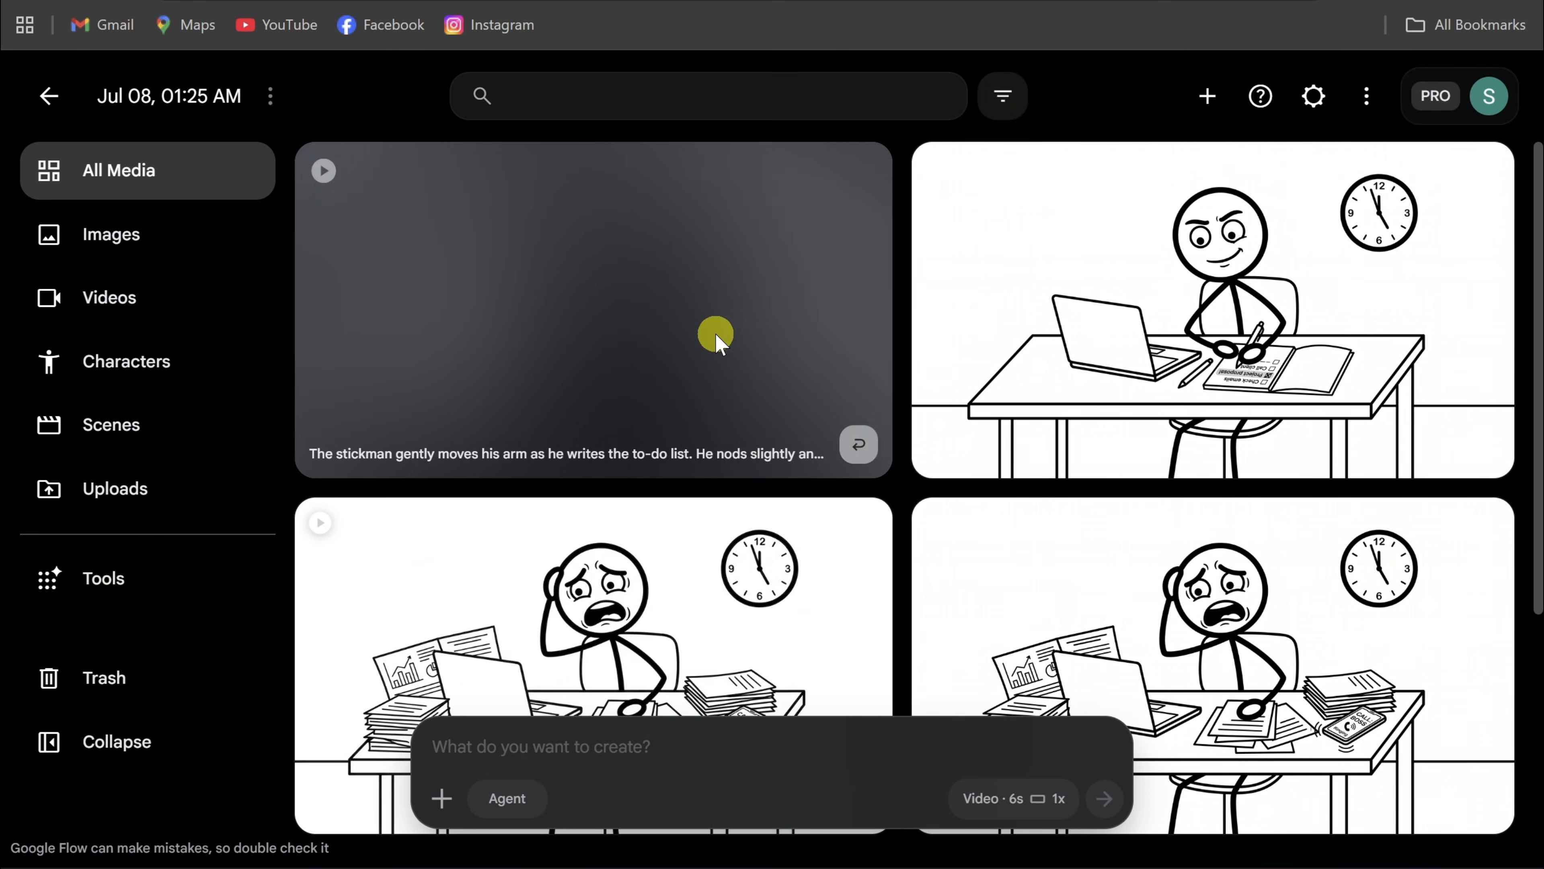
scroll(715, 334, "down", 2)
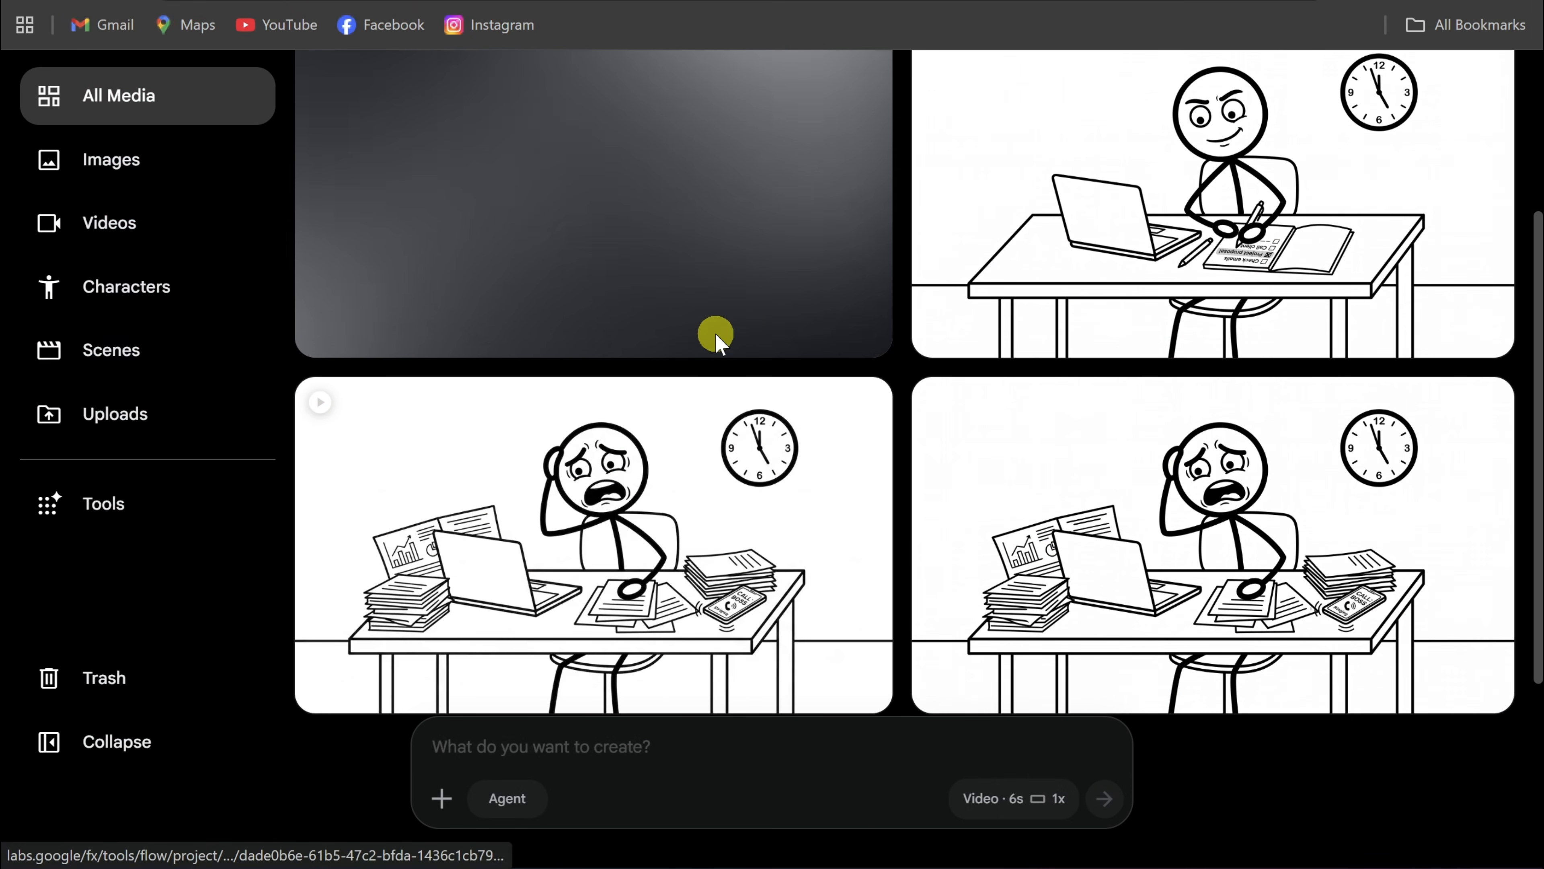